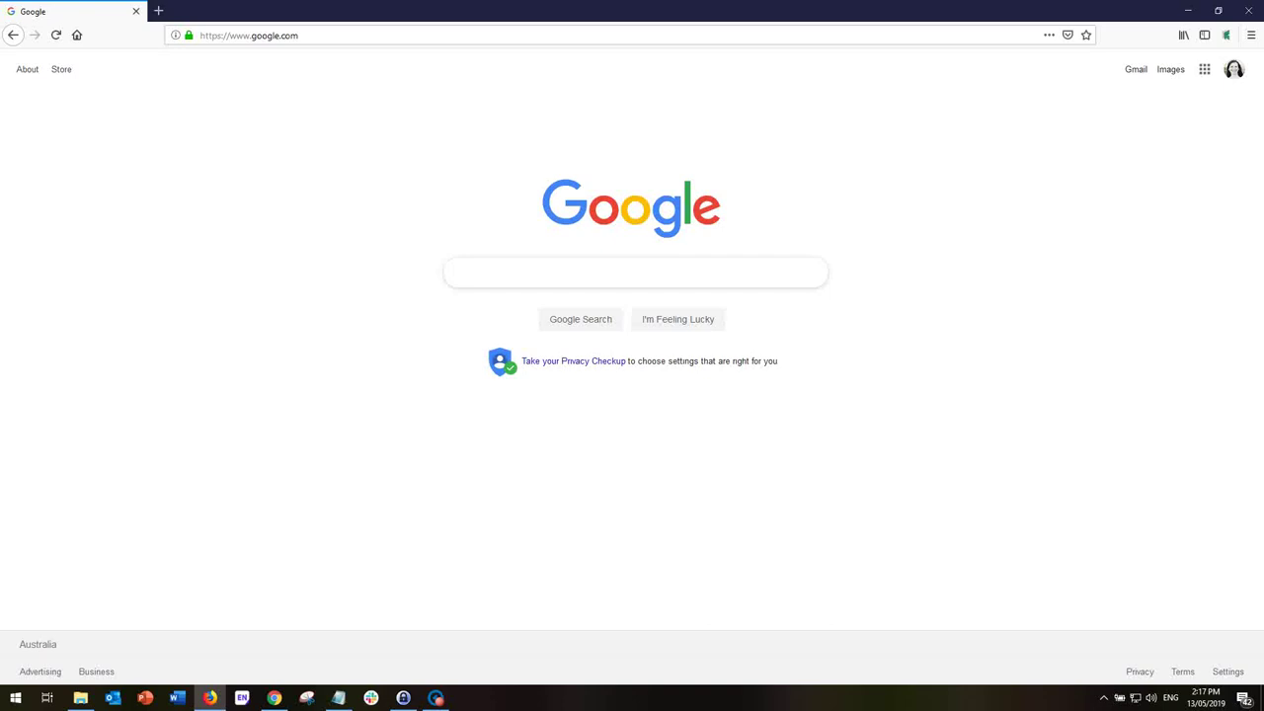
Step: Search Google for information literacy without quotation marks
{"action": "type", "text": "nformation l"}
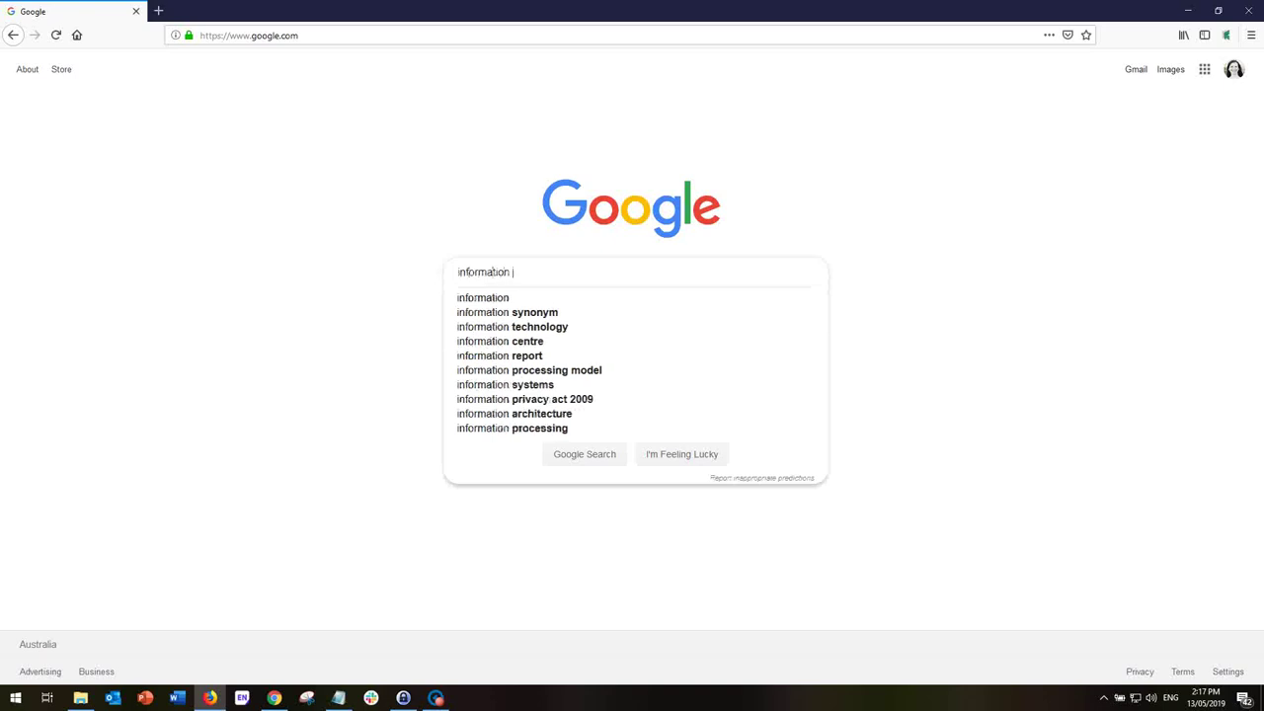
{"action": "type", "text": "iteracy"}
{"action": "key", "text": "Return"}
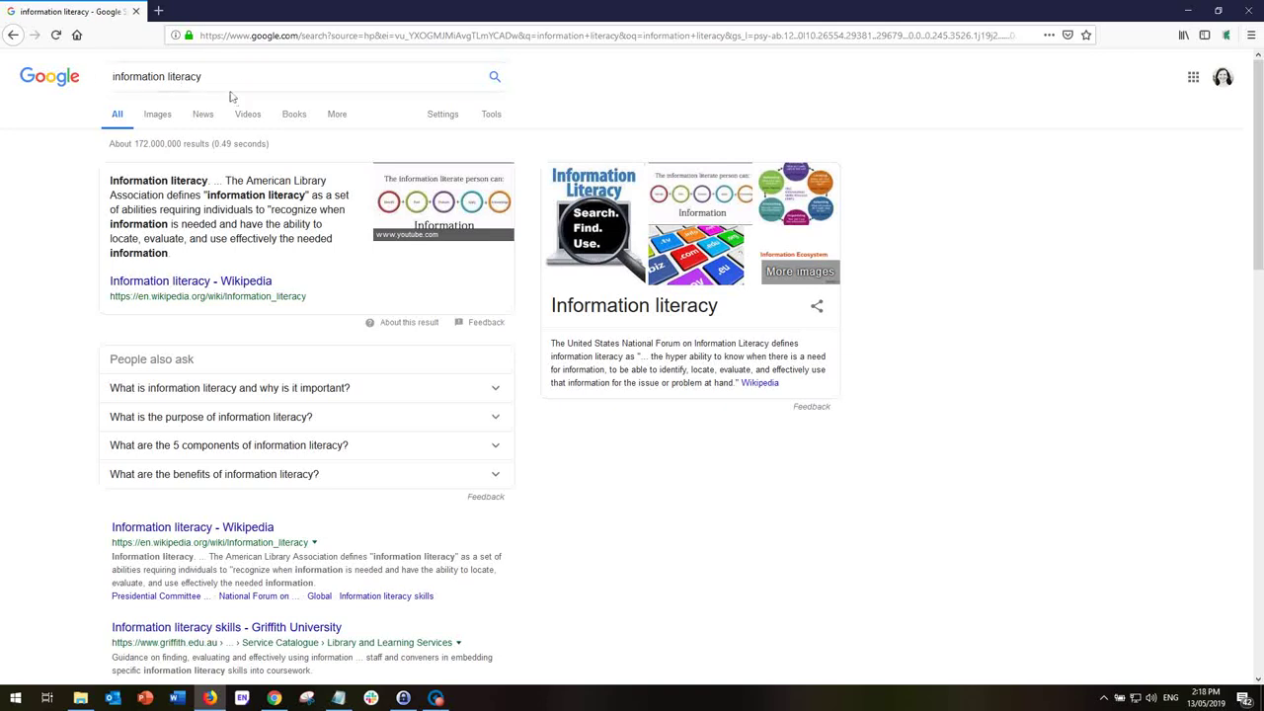
Step: Enclose information literacy in quotation marks and run the search as an exact phrase
{"action": "left_click", "coordinate": [114, 81]}
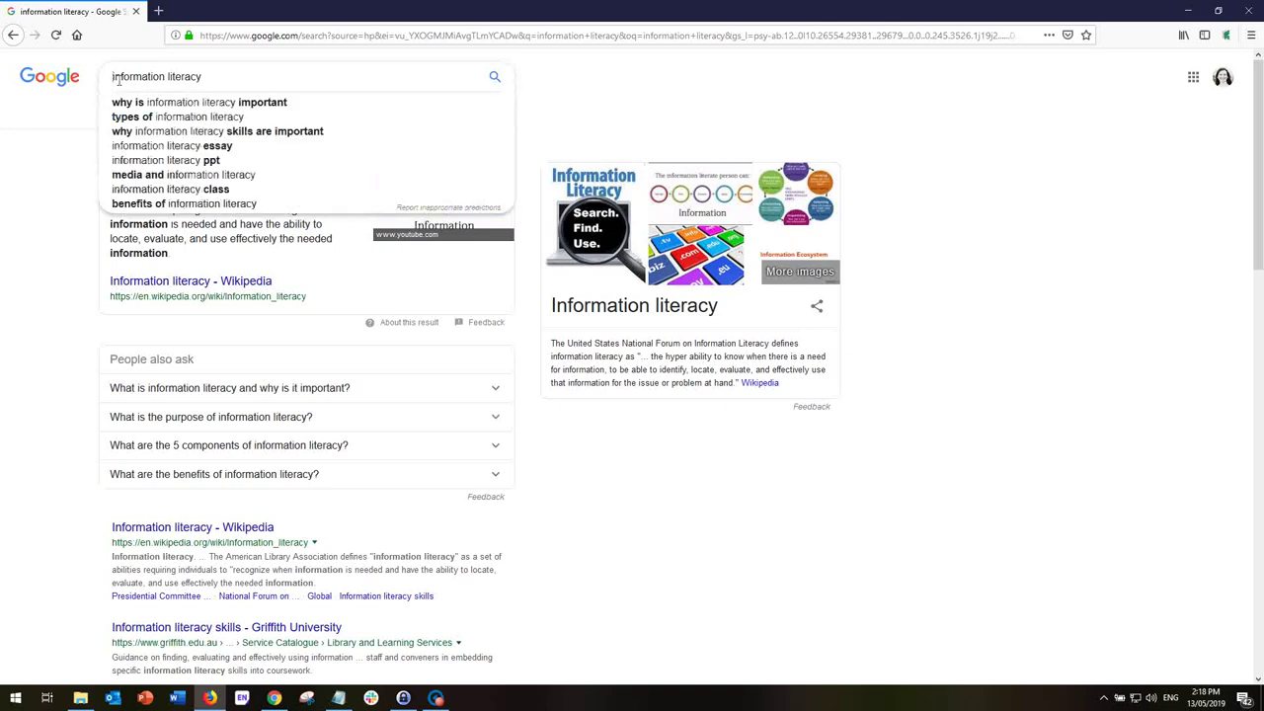
{"action": "type", "text": "\""}
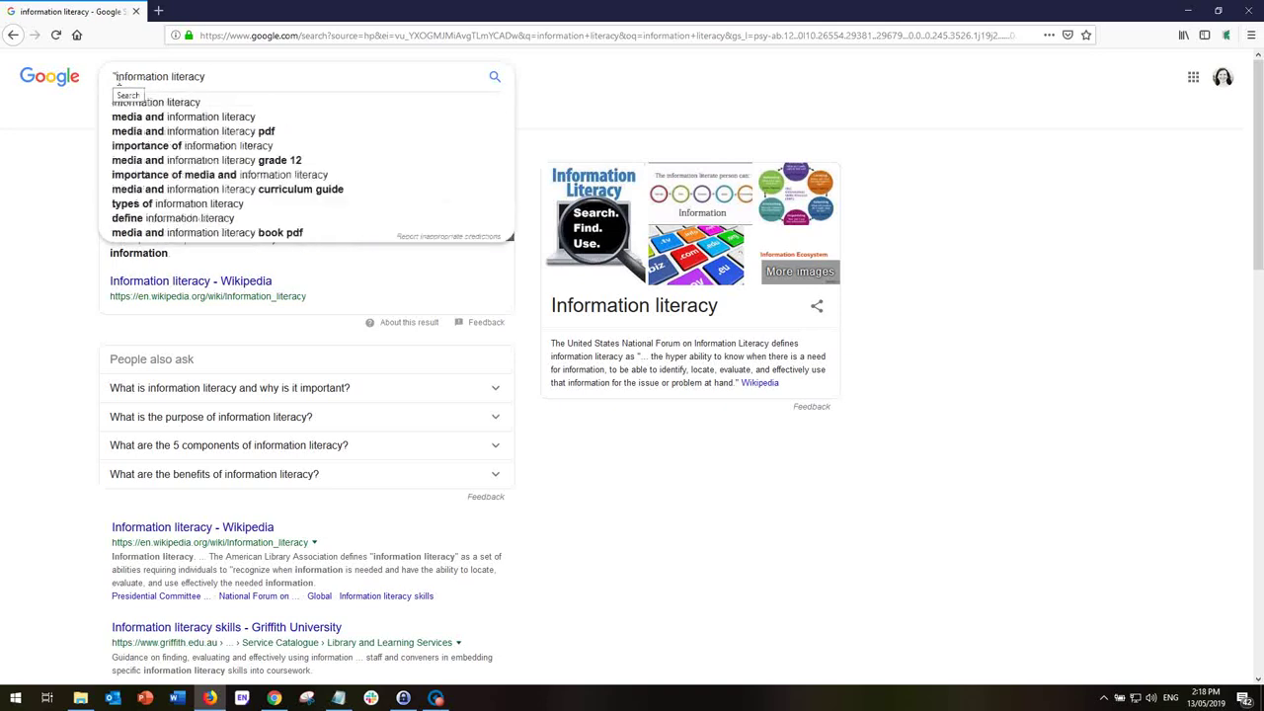
{"action": "left_click", "coordinate": [214, 79]}
{"action": "type", "text": "\""}
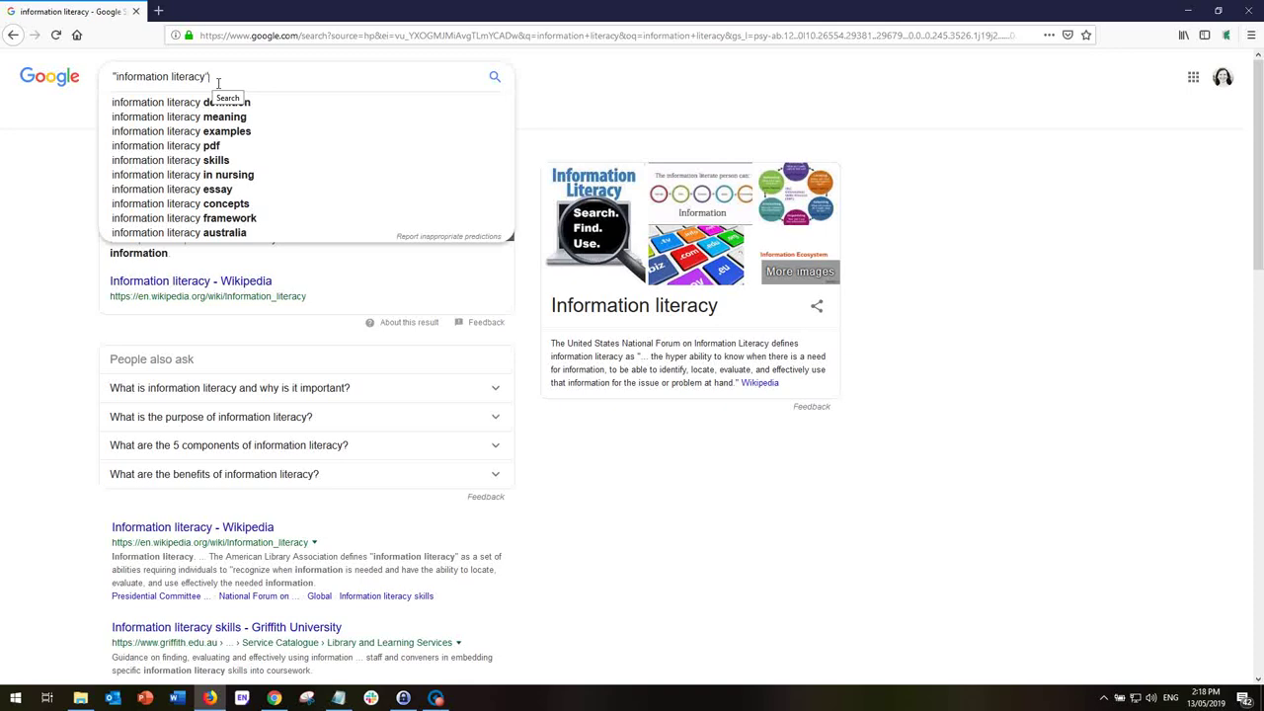
{"action": "key", "text": "Return"}
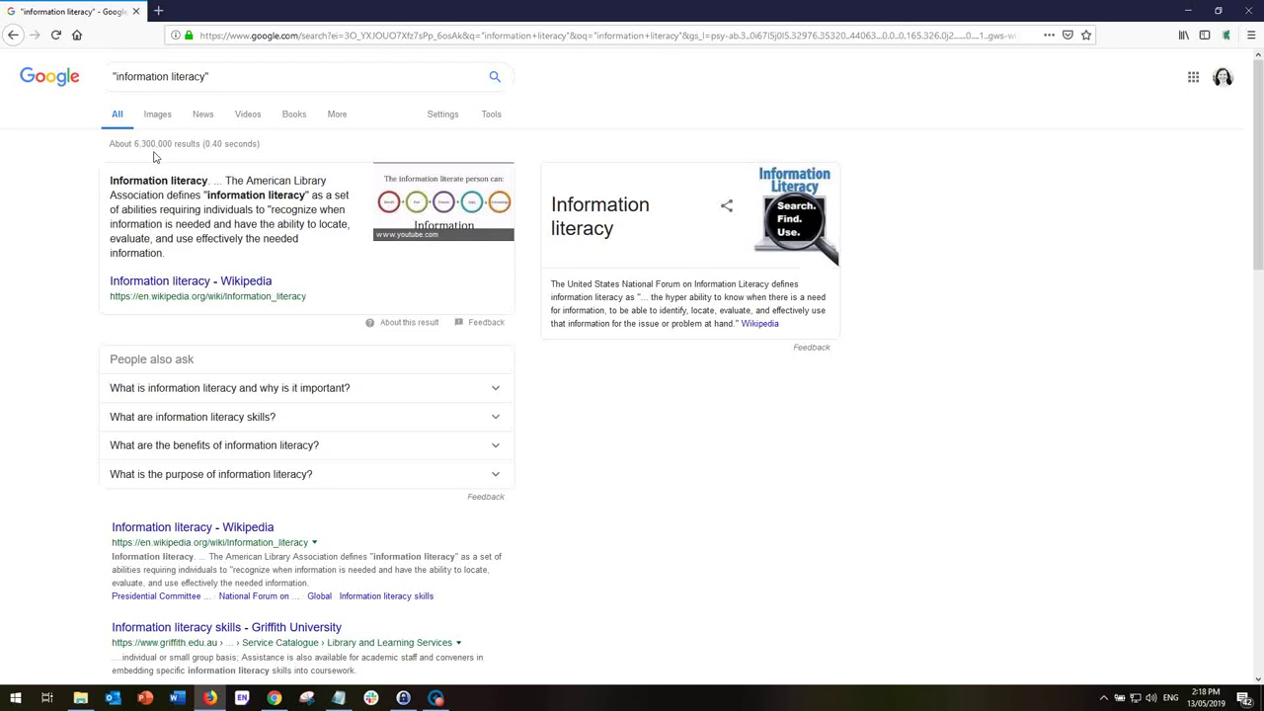
Step: Add the quoted phrase "inquiry learning" after "information literacy" in the search query
{"action": "left_click", "coordinate": [223, 84]}
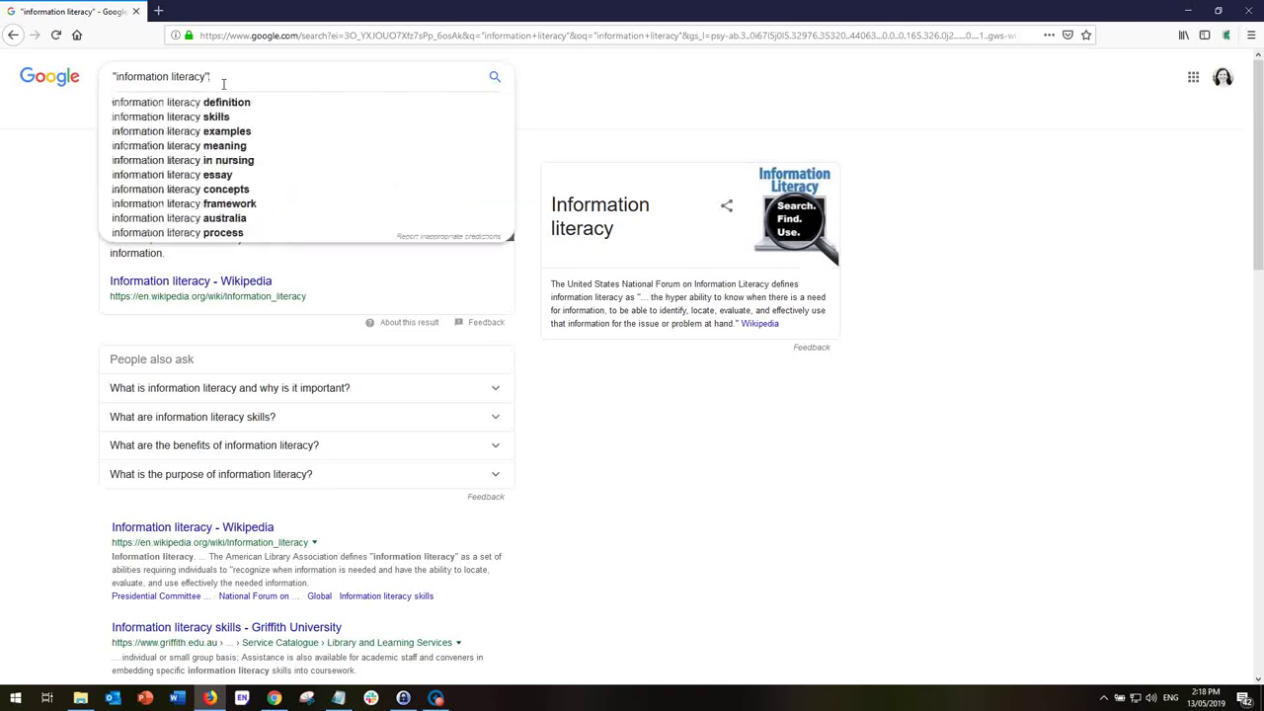
{"action": "type", "text": "\"inquiry"}
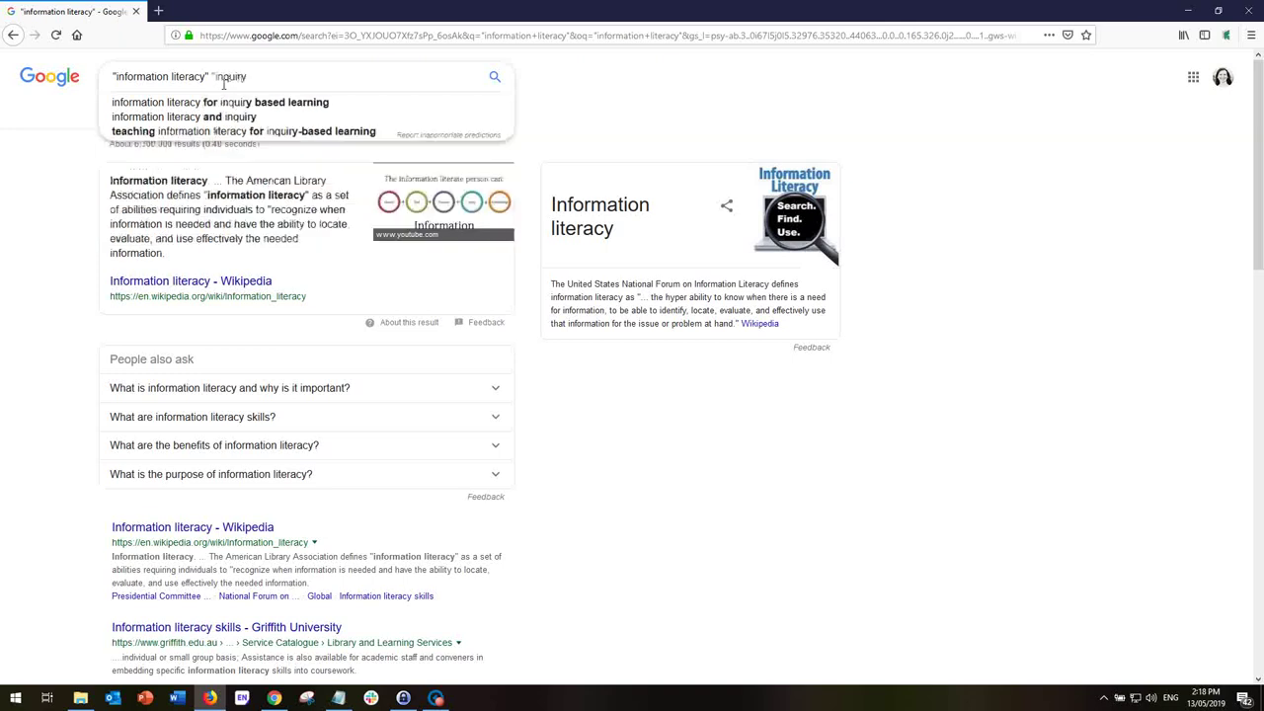
{"action": "type", "text": " learnin"}
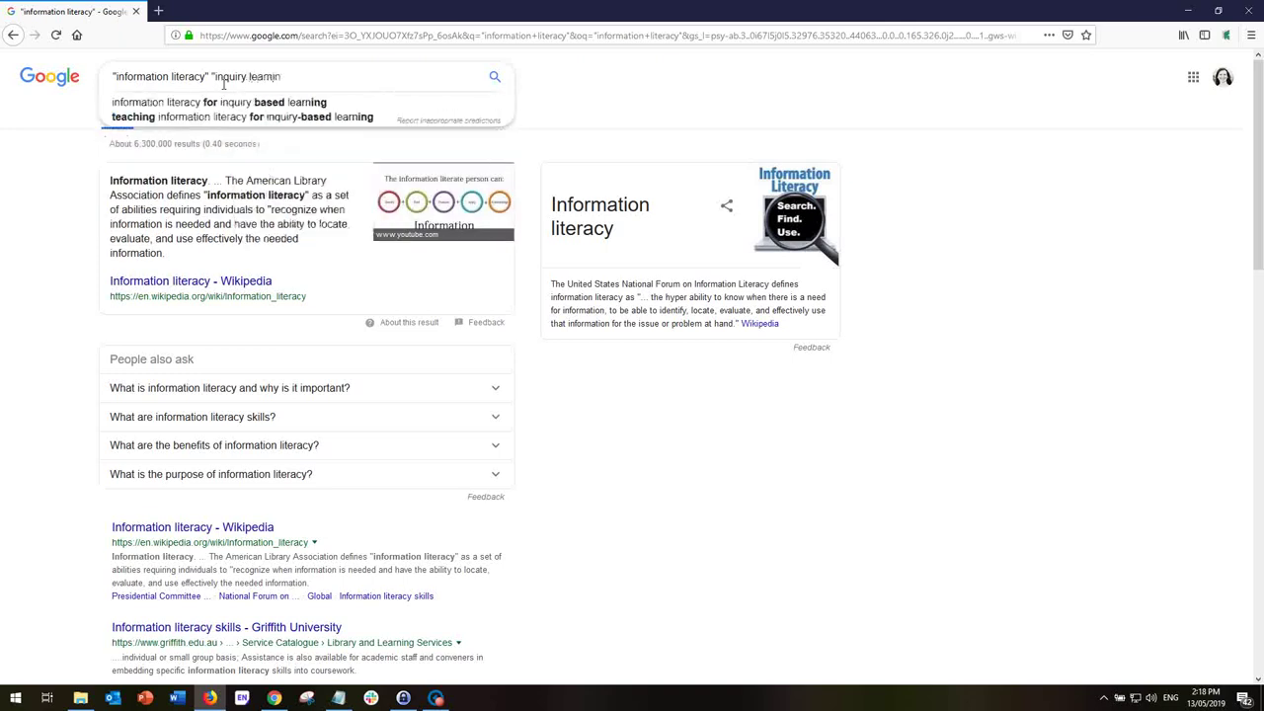
{"action": "type", "text": "g\""}
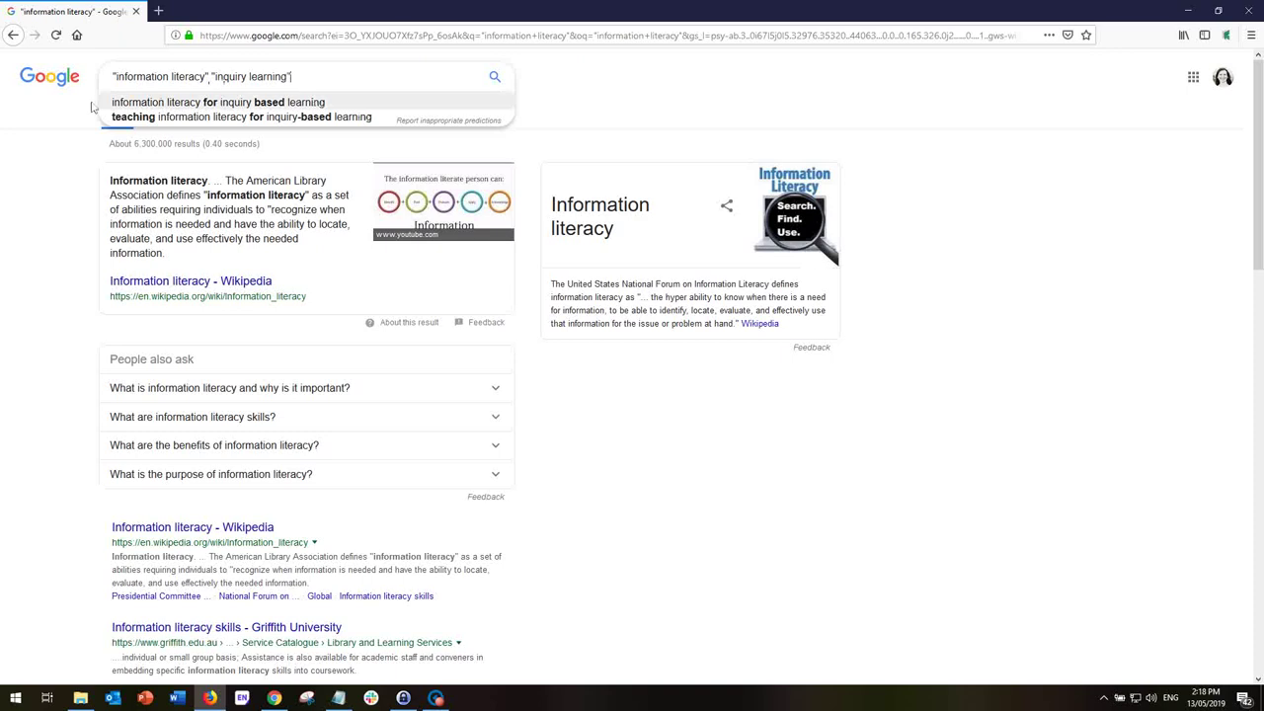
{"action": "left_click", "coordinate": [212, 82]}
{"action": "key", "text": "BackSpace"}
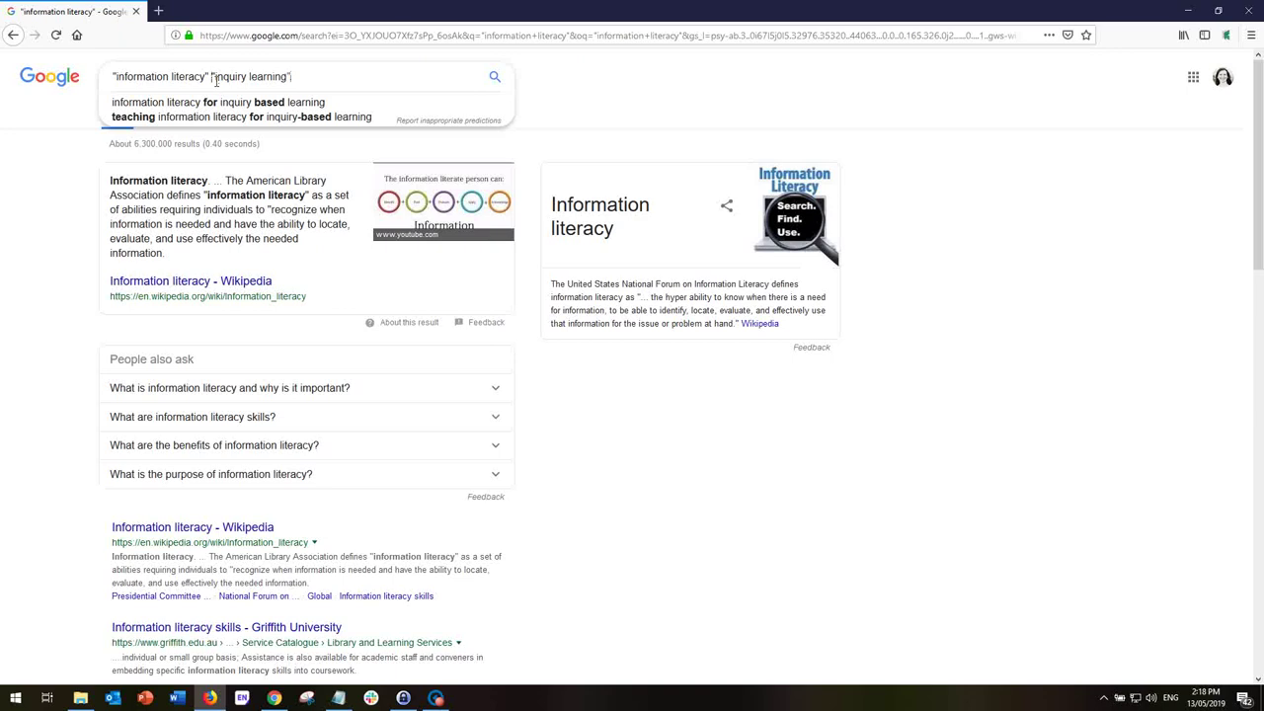
{"action": "type", "text": "AND"}
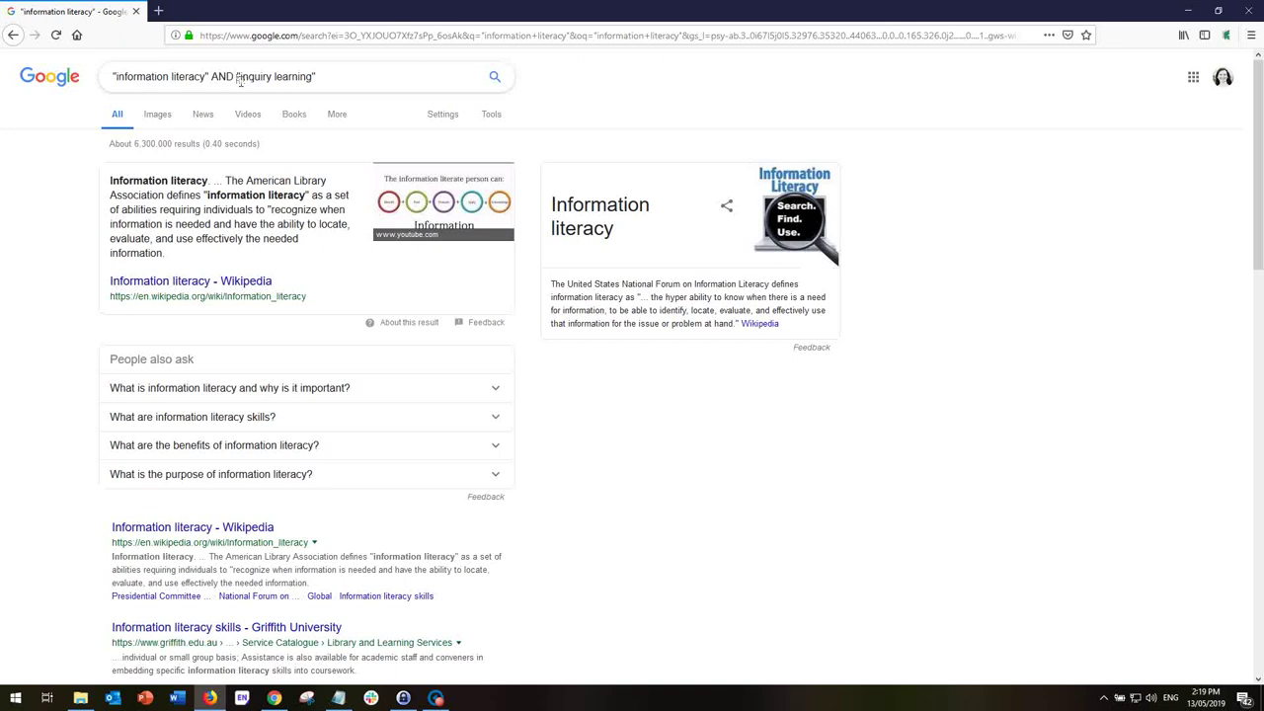
{"action": "left_click_drag", "start_coordinate": [238, 82], "coordinate": [210, 85]}
{"action": "key", "text": "Delete"}
{"action": "key", "text": "Delete"}
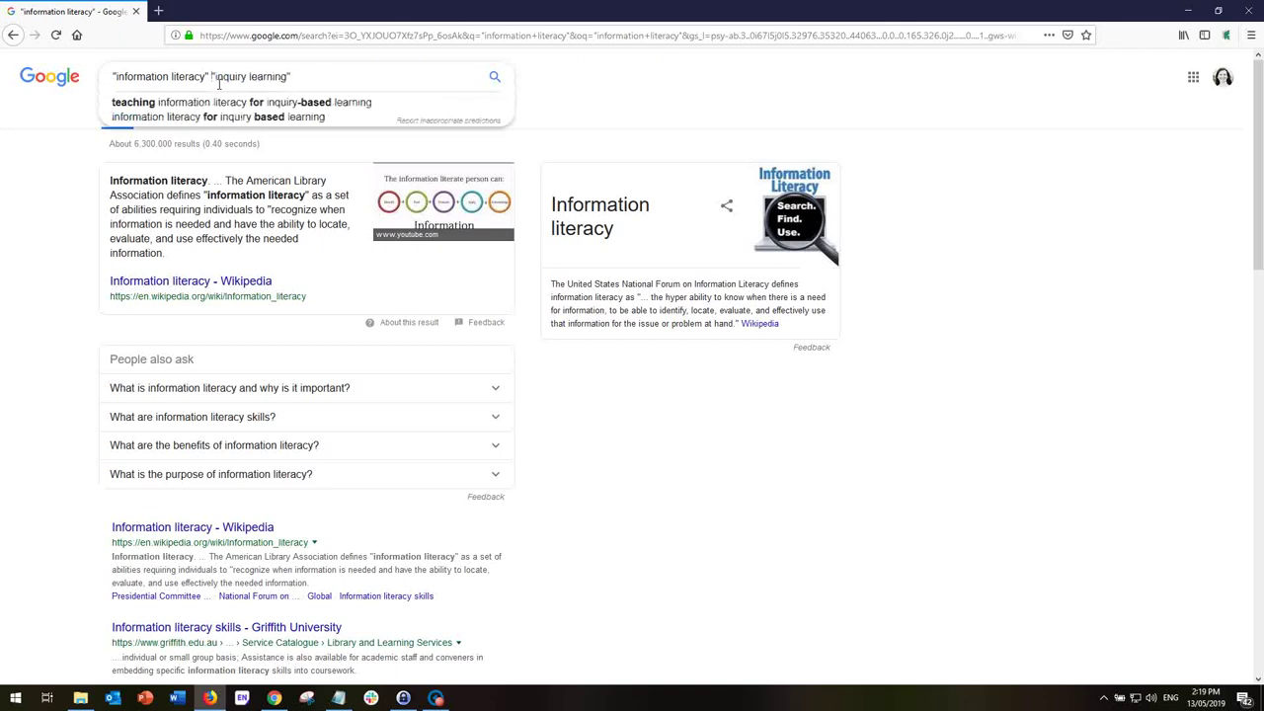
Step: Run the search for "information literacy" "inquiry learning" with no operator between the phrases
{"action": "left_click", "coordinate": [319, 86]}
{"action": "left_click", "coordinate": [498, 80]}
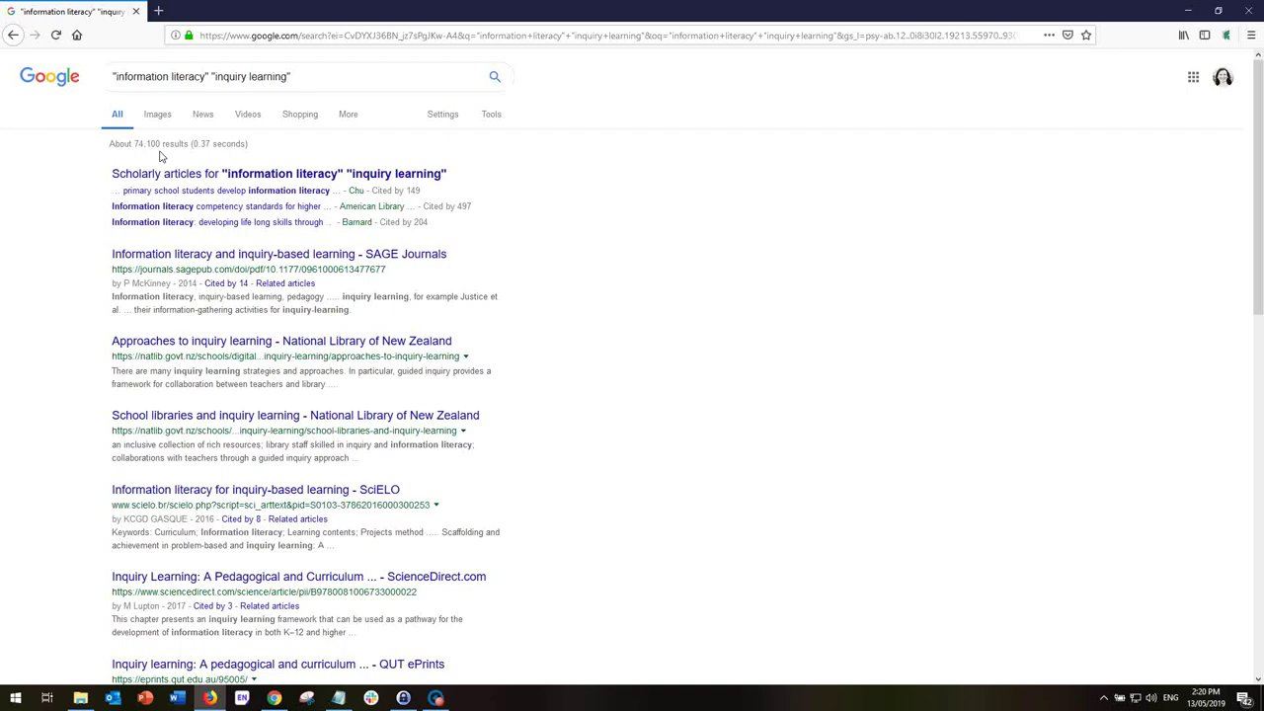
Step: Insert a capitalised OR between "information literacy" and "inquiry learning" and run the search
{"action": "left_click", "coordinate": [214, 78]}
{"action": "type", "text": "or"}
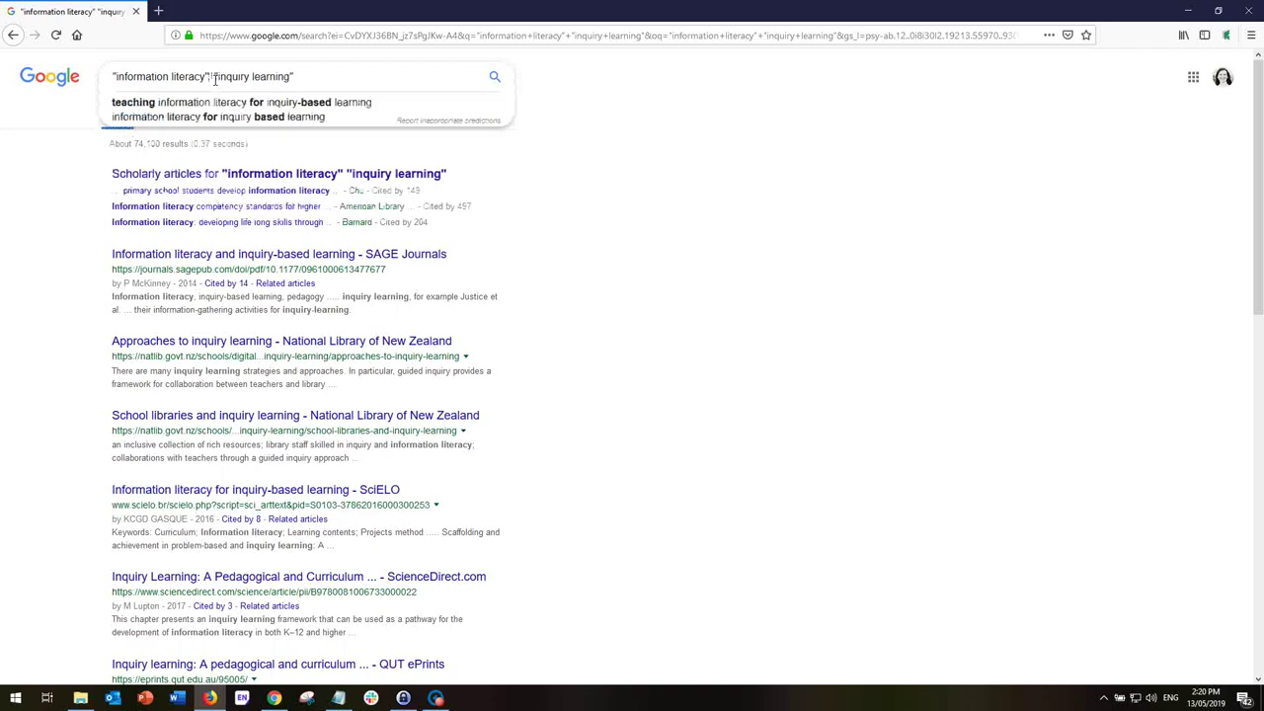
{"action": "key", "text": "BackSpace"}
{"action": "key", "text": "BackSpace"}
{"action": "key", "text": "BackSpace"}
{"action": "type", "text": "OR"}
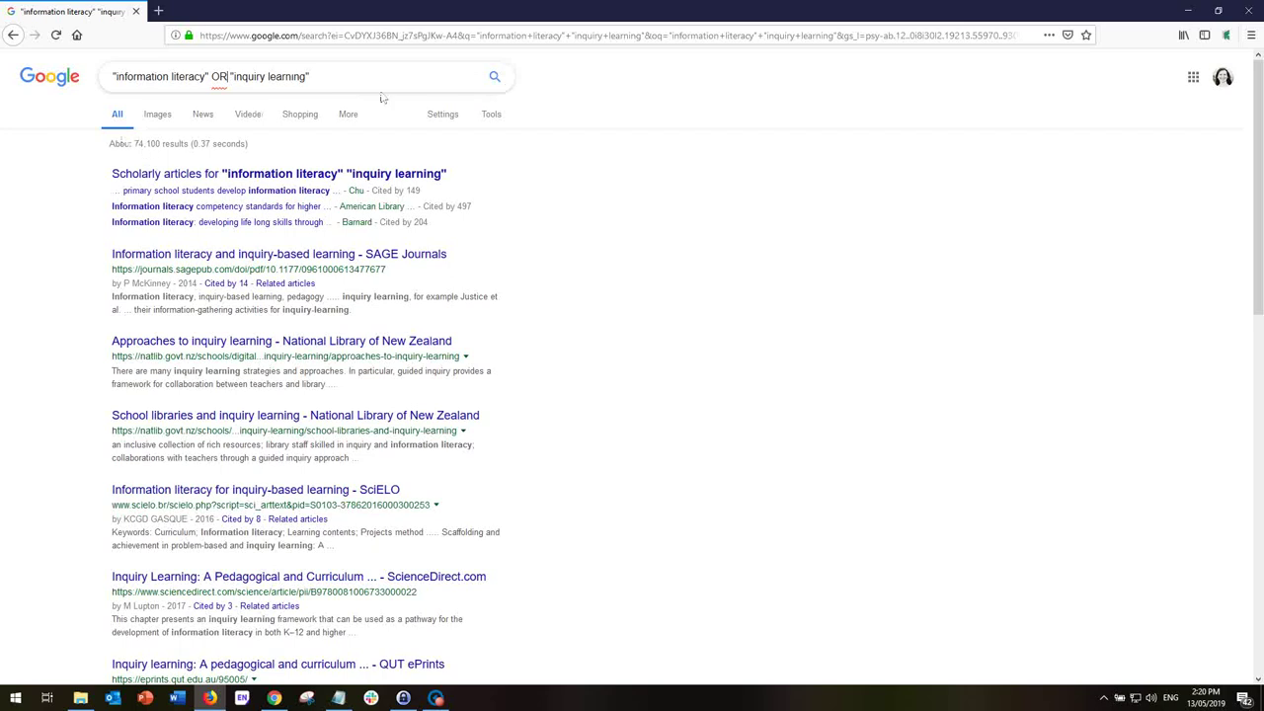
{"action": "left_click", "coordinate": [498, 80]}
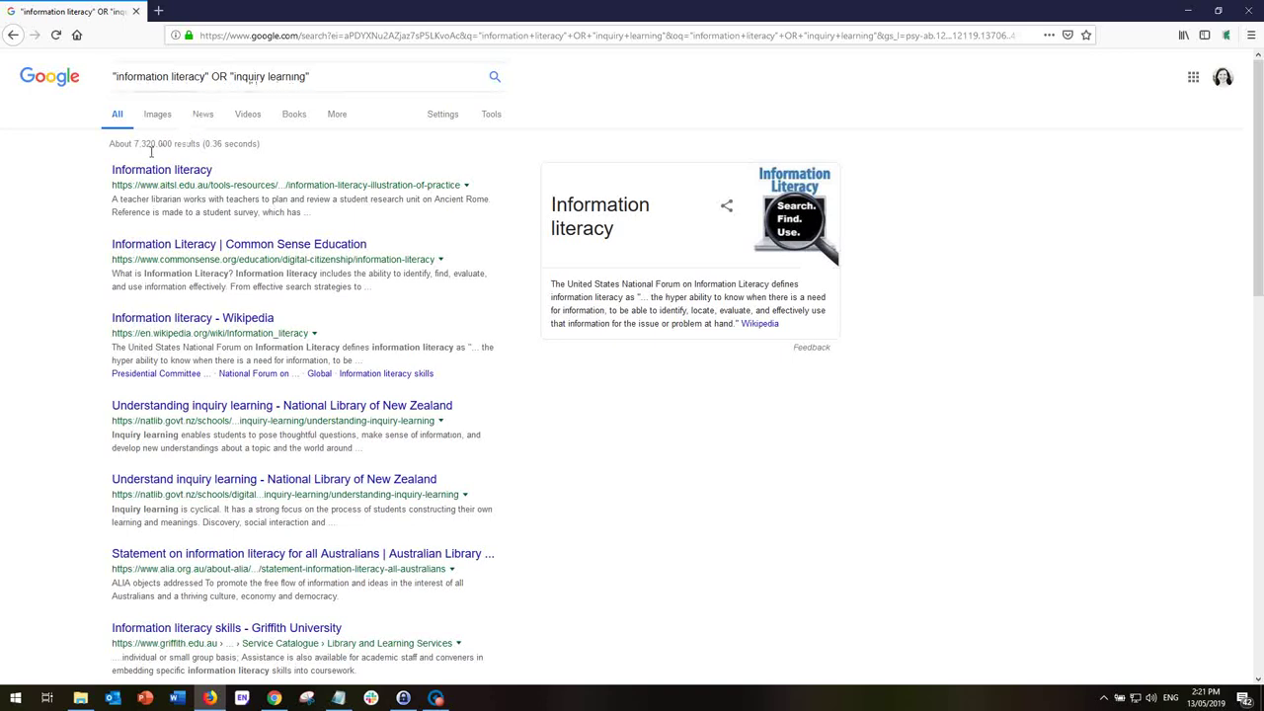
Step: Expand the query to ("information literacy" OR "inquiry learning") AND primary AND secondary, and run the search
{"action": "left_click", "coordinate": [208, 79]}
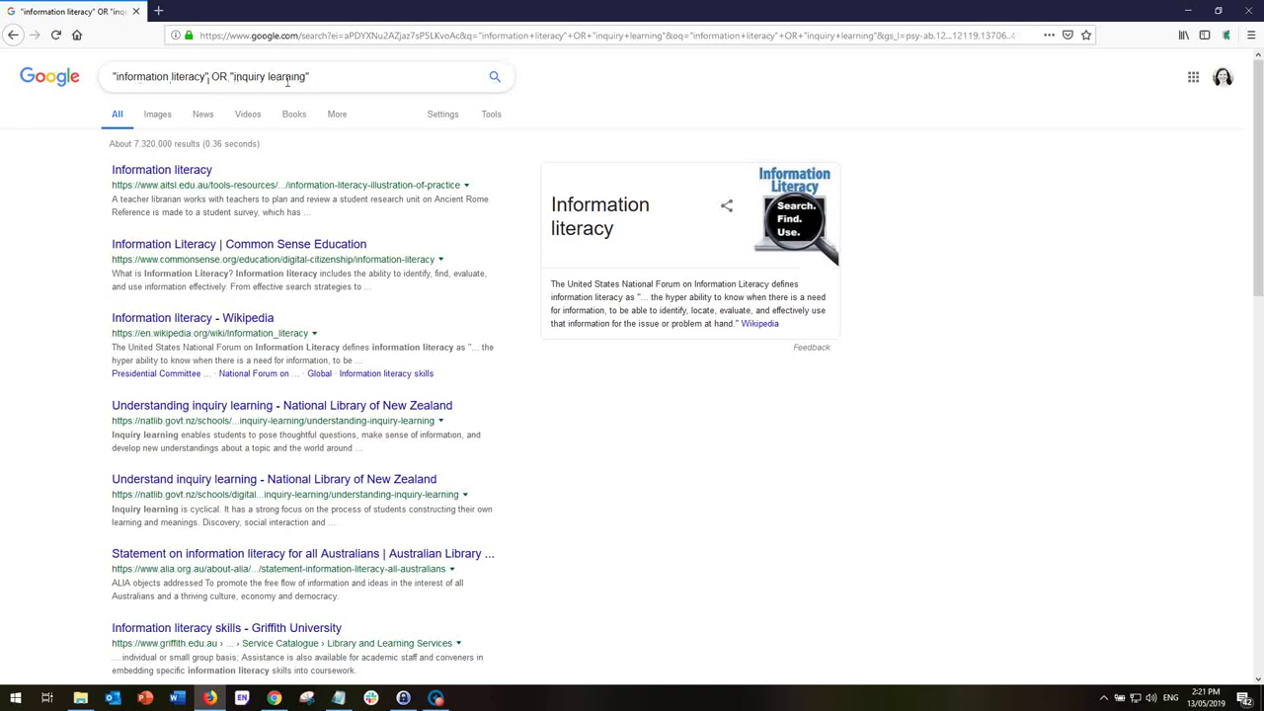
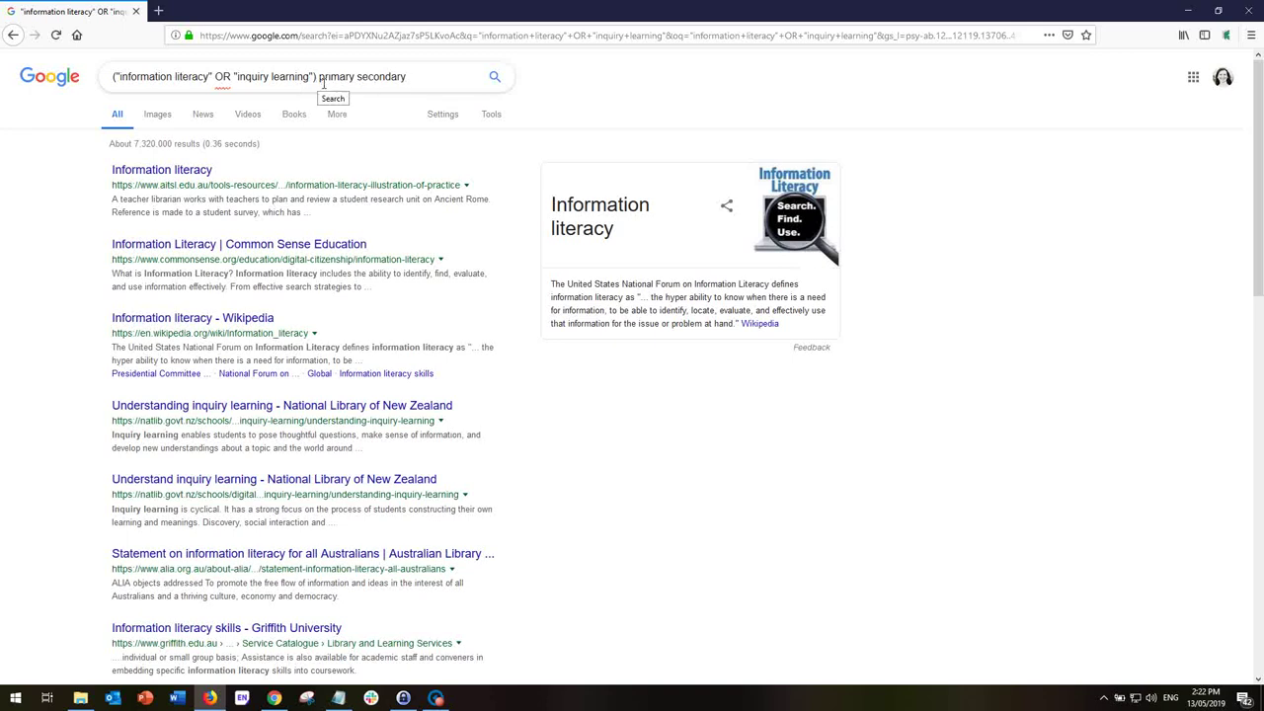
{"action": "type", "text": "AND"}
{"action": "left_click", "coordinate": [381, 76]}
{"action": "type", "text": "AND"}
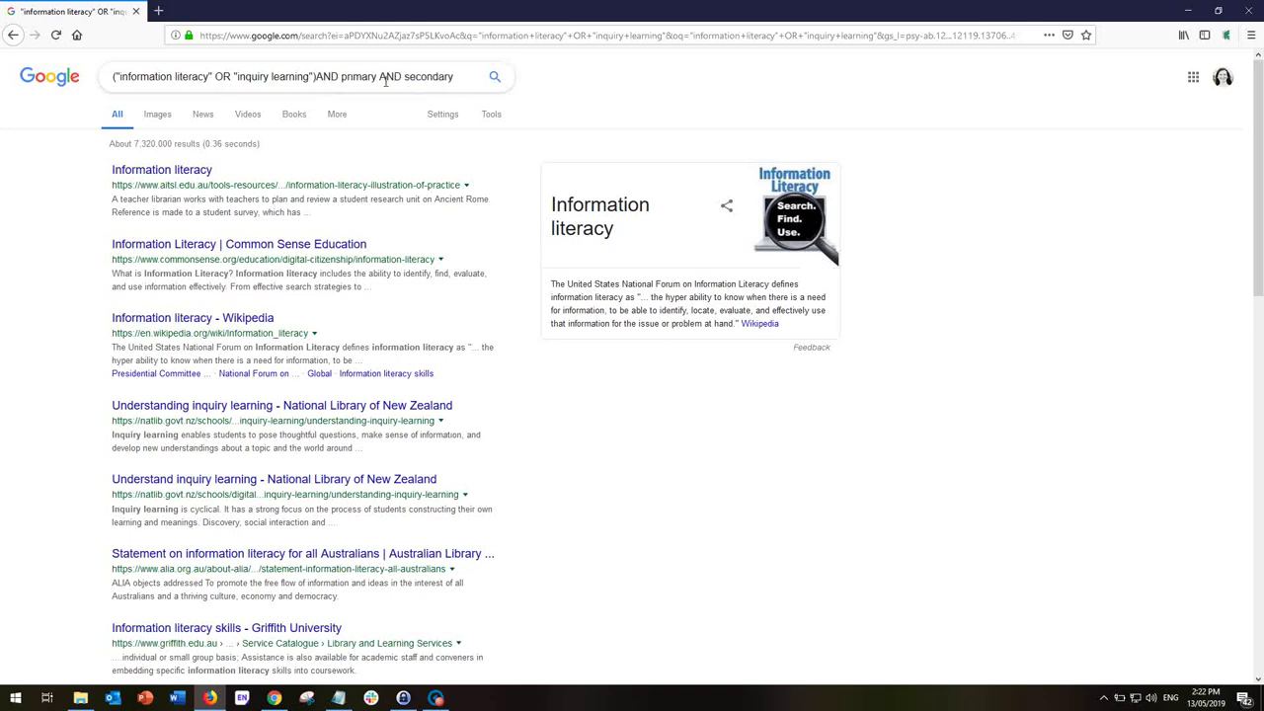
{"action": "left_click", "coordinate": [318, 79]}
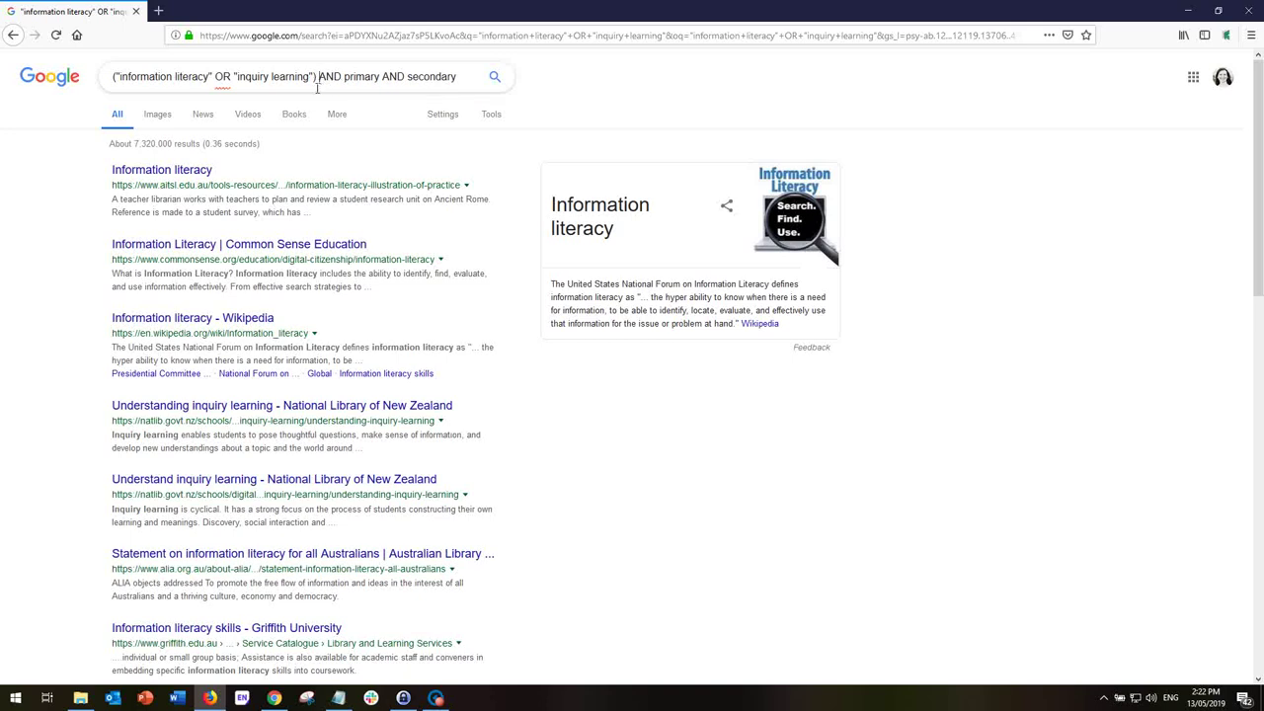
{"action": "left_click", "coordinate": [213, 79]}
{"action": "left_click", "coordinate": [496, 78]}
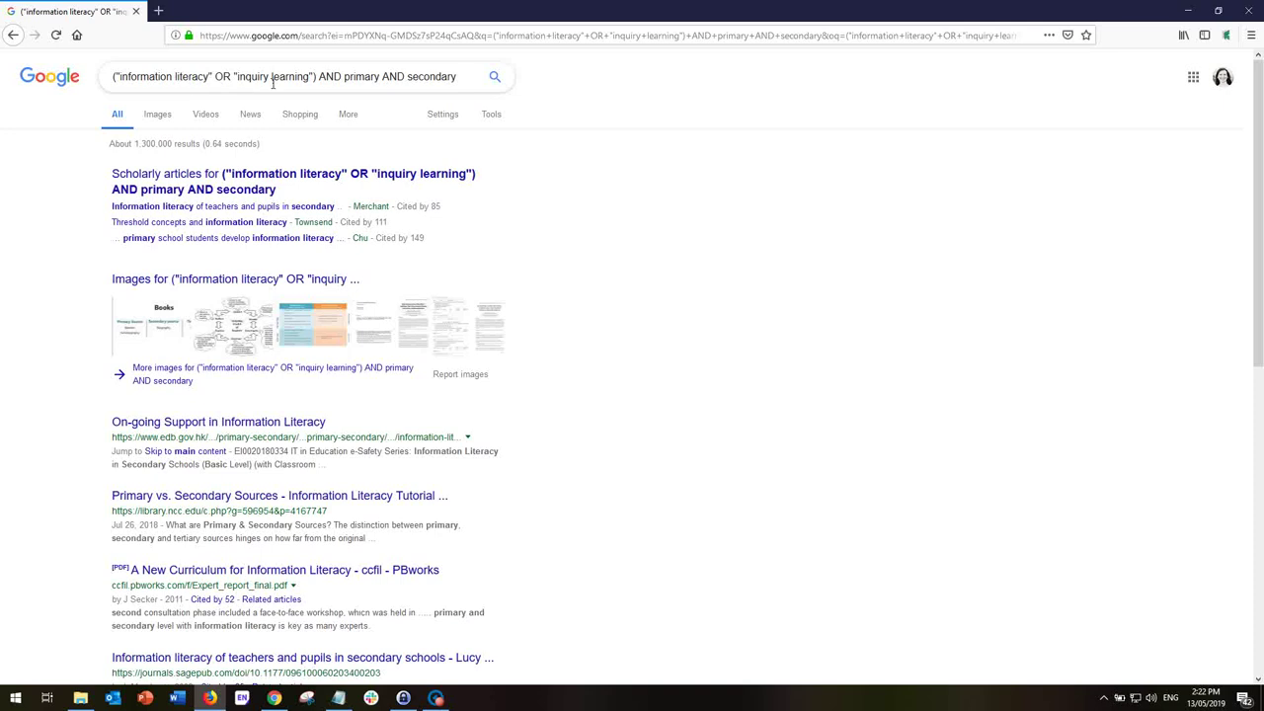
Step: Replace OR with AND between the two quoted phrases inside the parentheses and rerun the search
{"action": "double_click", "coordinate": [222, 79]}
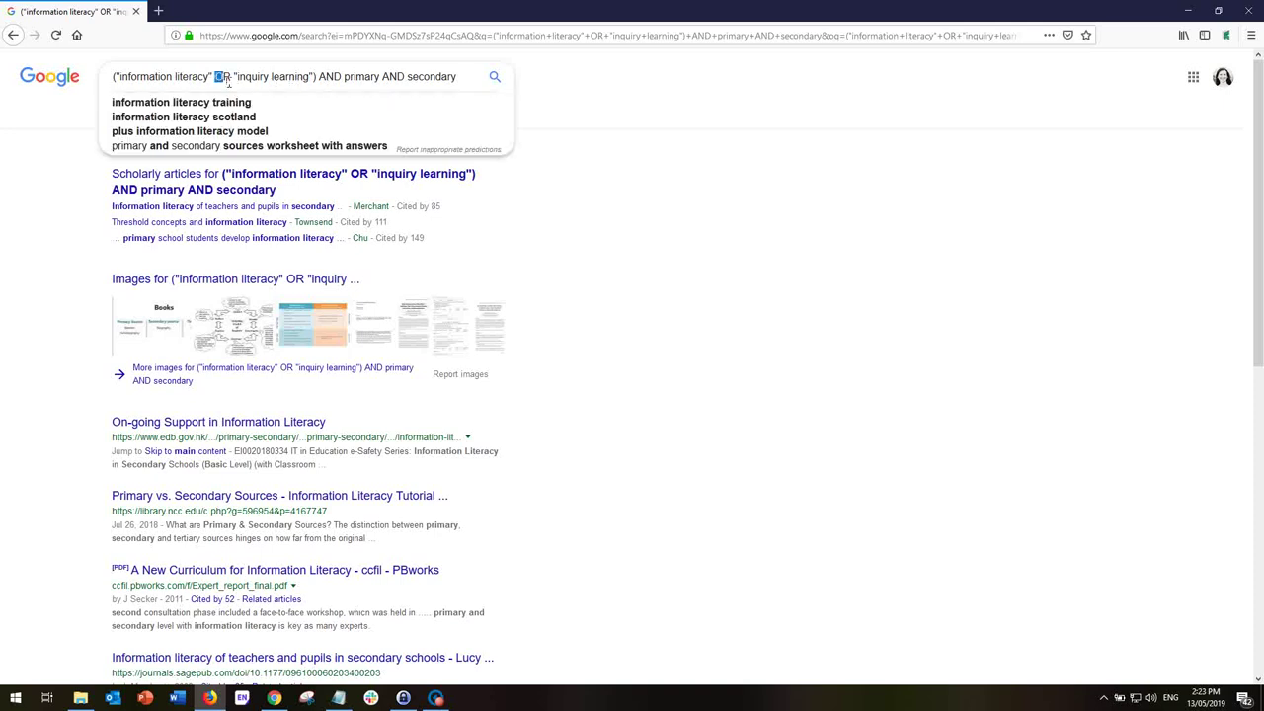
{"action": "type", "text": "AND"}
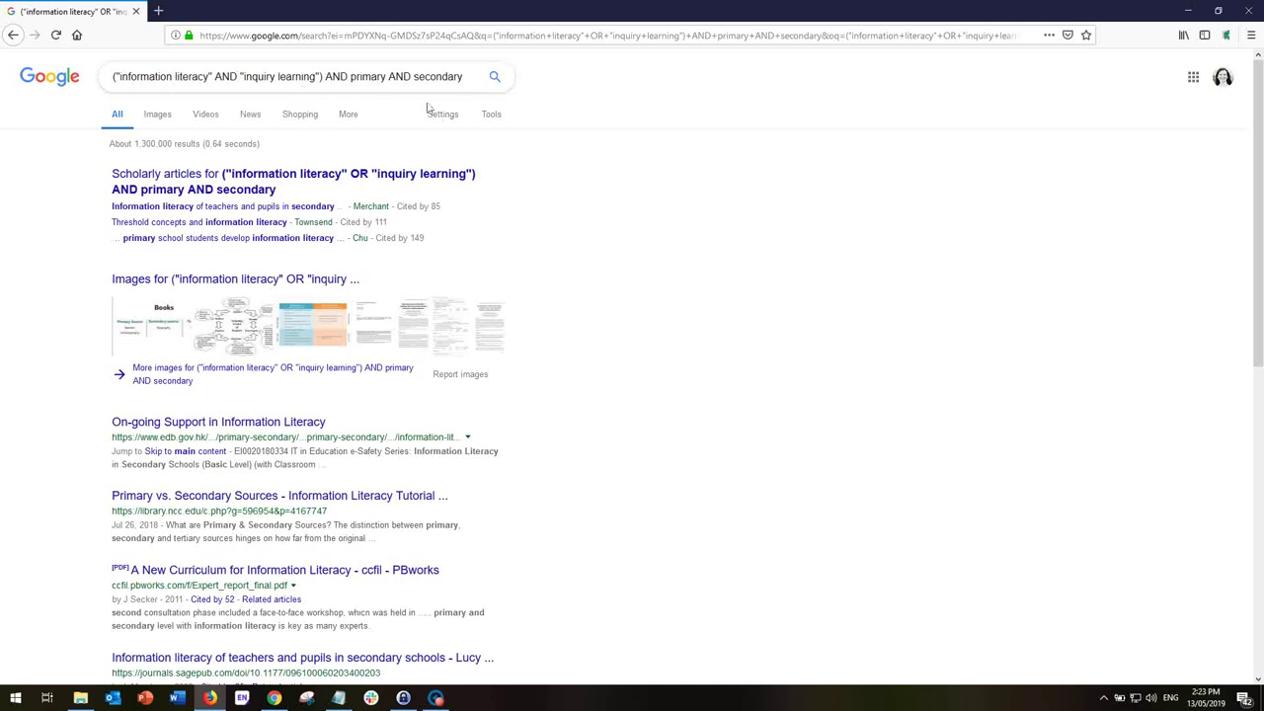
{"action": "left_click", "coordinate": [496, 79]}
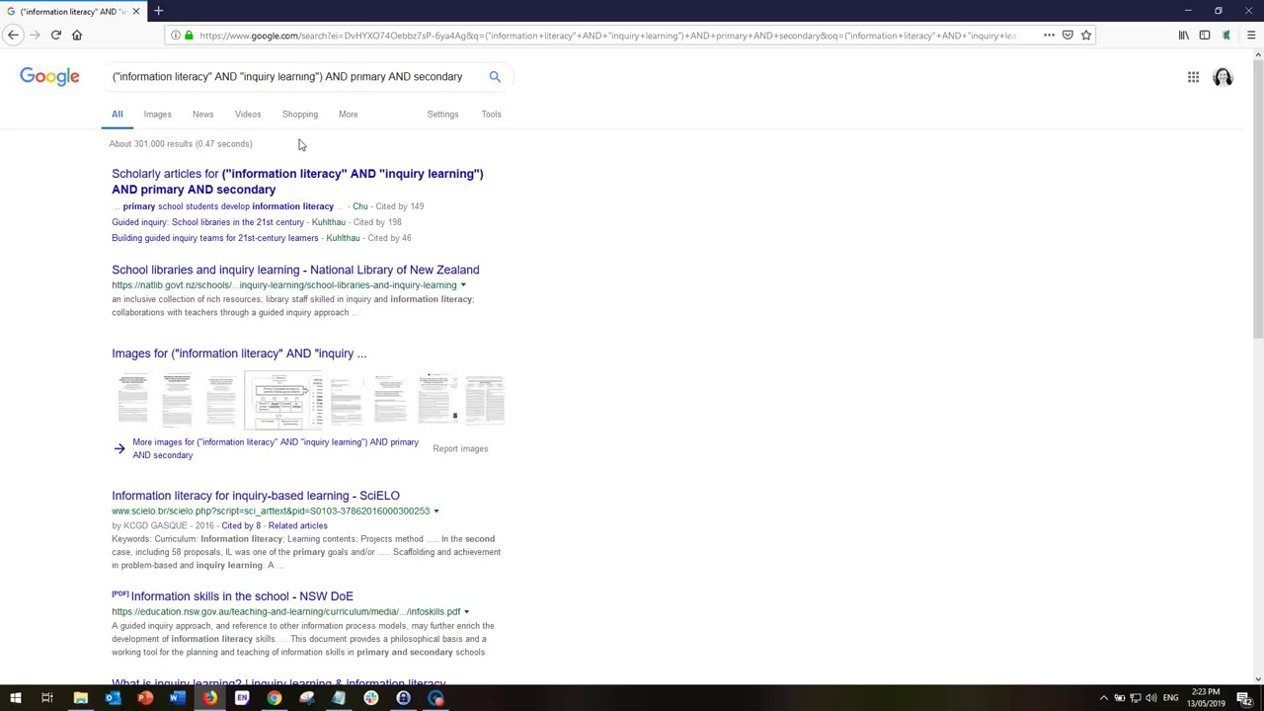
Step: Replace the AND before secondary with a minus sign so the query ends in primary -secondary
{"action": "double_click", "coordinate": [393, 77]}
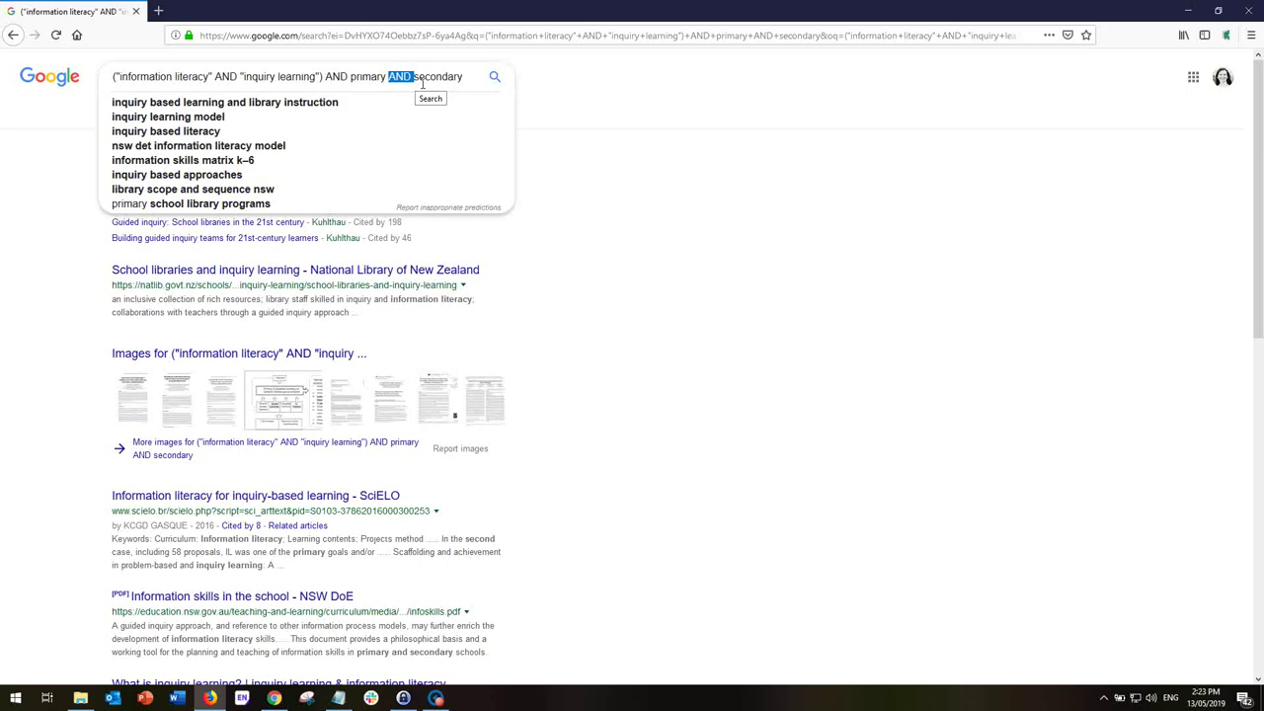
{"action": "key", "text": "BackSpace"}
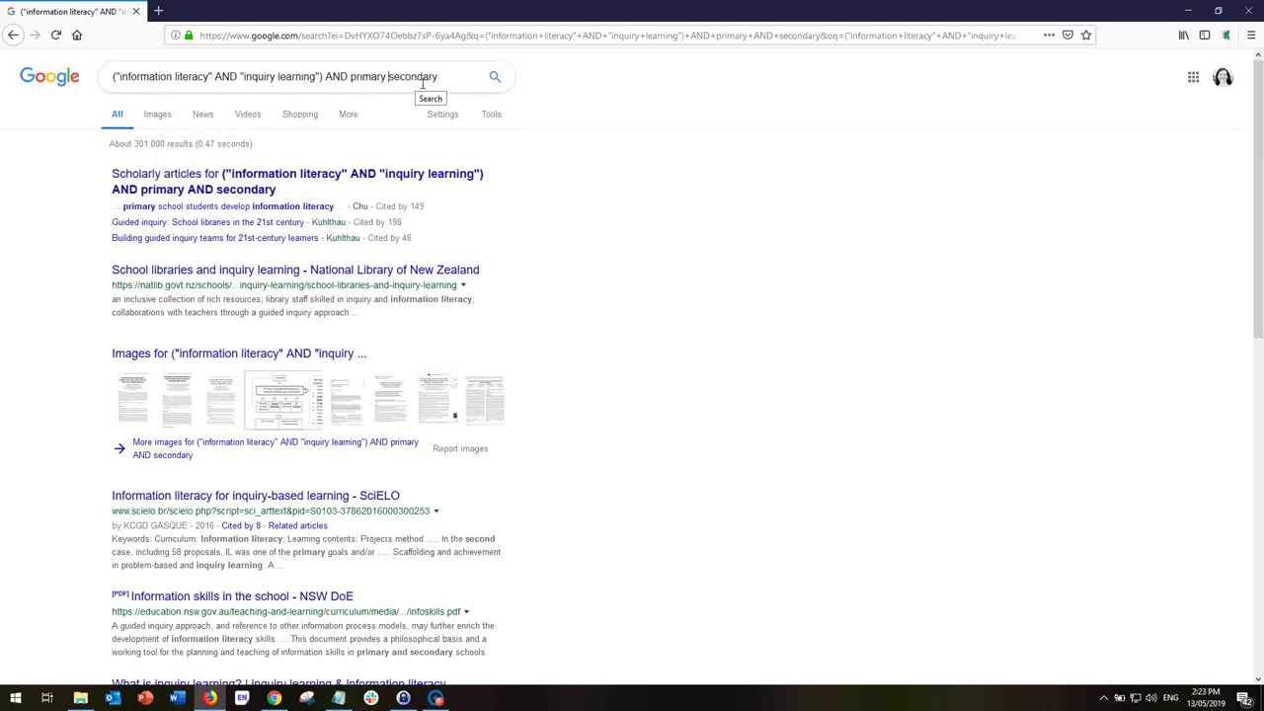
{"action": "type", "text": "-"}
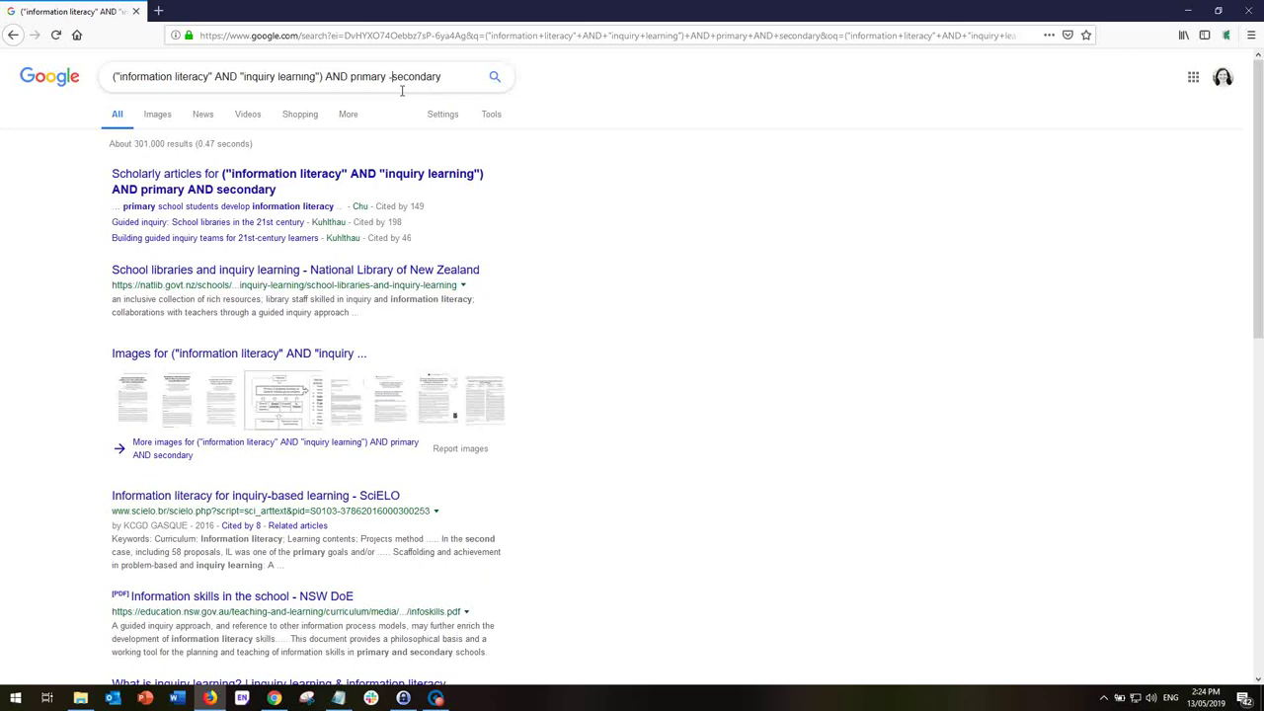
{"action": "key", "text": "BackSpace"}
{"action": "type", "text": "NOT"}
{"action": "left_click_drag", "start_coordinate": [413, 81], "coordinate": [399, 86]}
{"action": "key", "text": "BackSpace"}
{"action": "type", "text": "-"}
Step: Run the search for ("information literacy" AND "inquiry learning") AND primary -secondary
{"action": "left_click", "coordinate": [498, 81]}
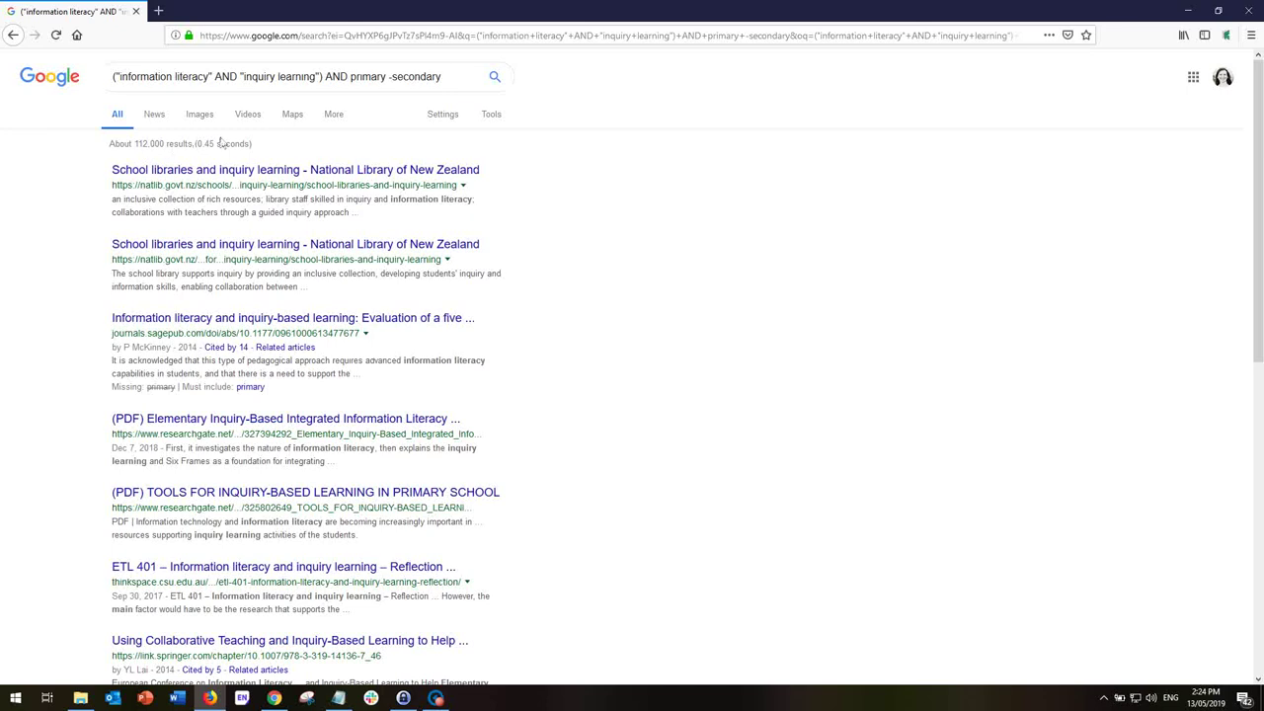
Step: Move the minus sign from secondary to primary so the query ends in -primary secondary, and run the search
{"action": "left_click", "coordinate": [394, 84]}
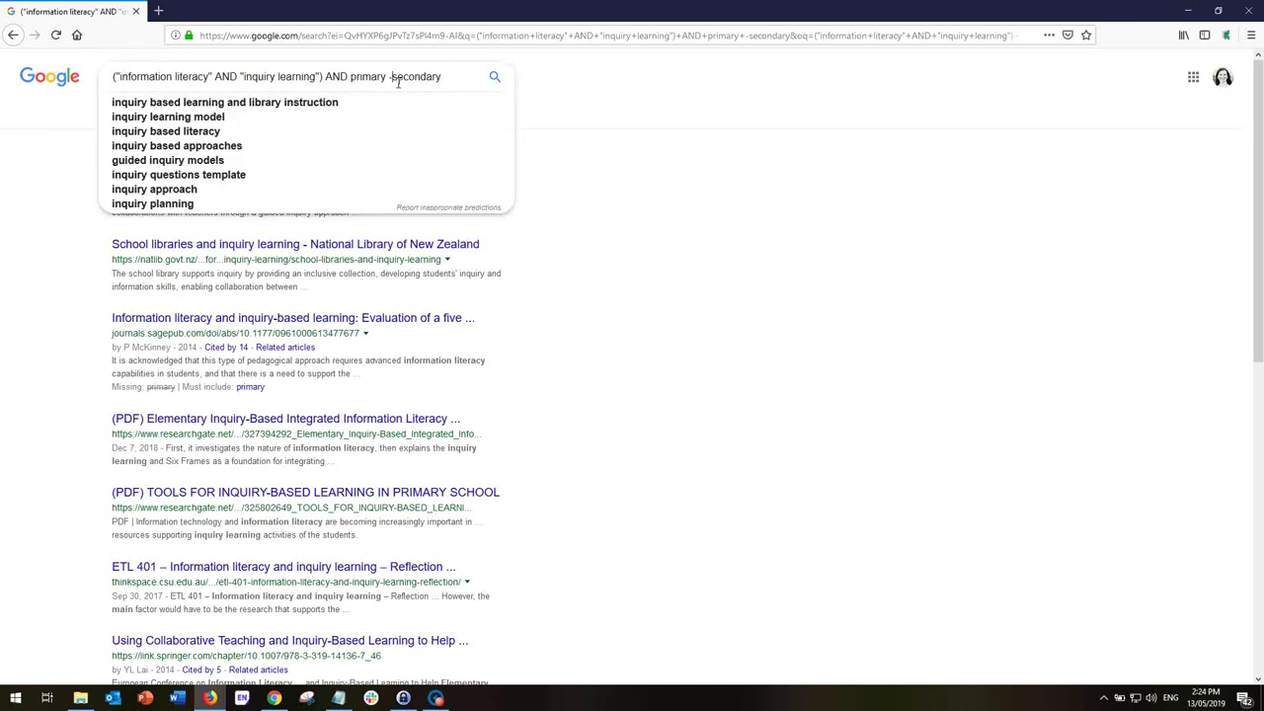
{"action": "key", "text": "BackSpace"}
{"action": "key", "text": "Return"}
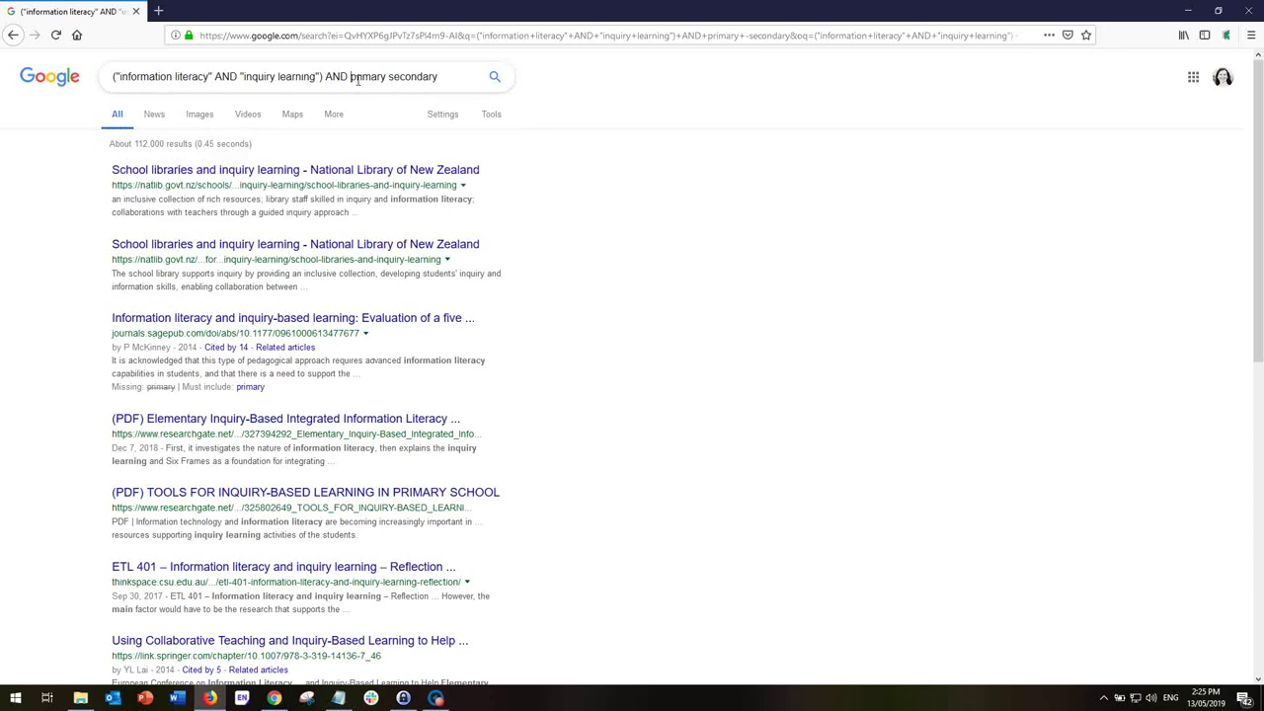
{"action": "left_click", "coordinate": [351, 77]}
{"action": "type", "text": "-"}
{"action": "left_click", "coordinate": [497, 78]}
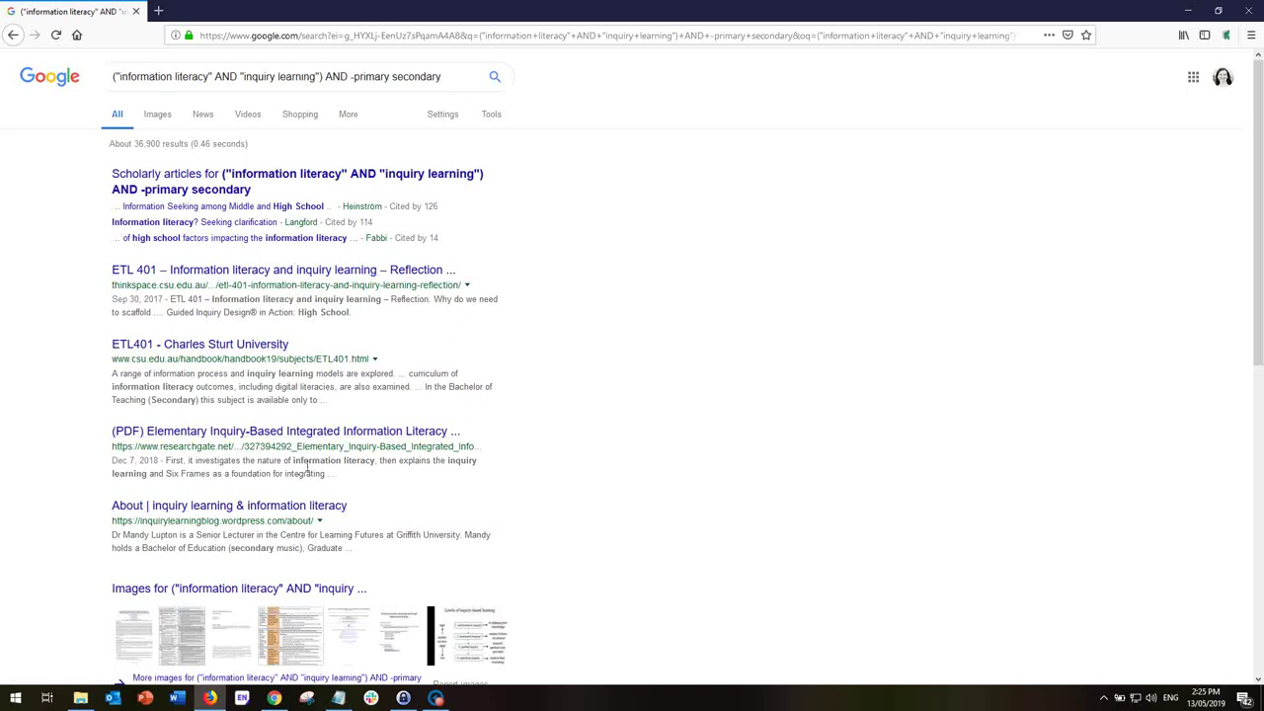
Step: Look through the results of the search that excludes primary and check how relevant they are
{"action": "scroll", "coordinate": [521, 425], "scroll_direction": "down", "scroll_amount": 3}
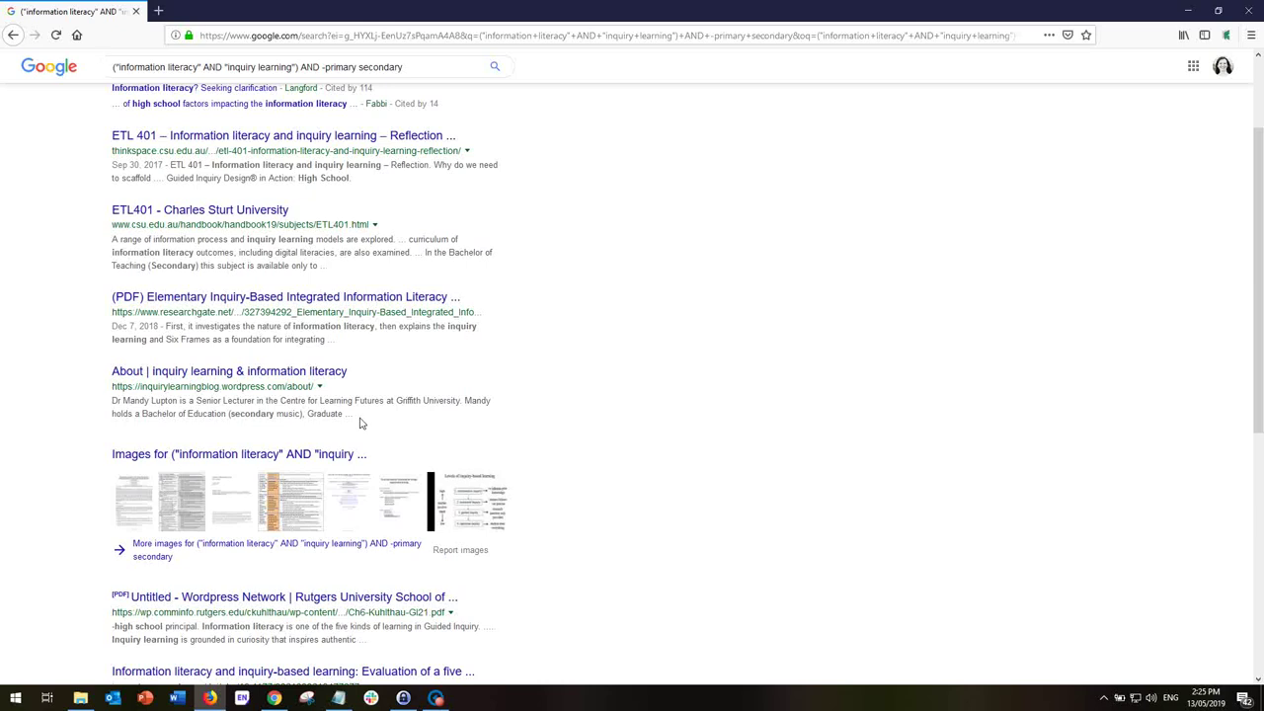
{"action": "scroll", "coordinate": [359, 423], "scroll_direction": "up", "scroll_amount": 3}
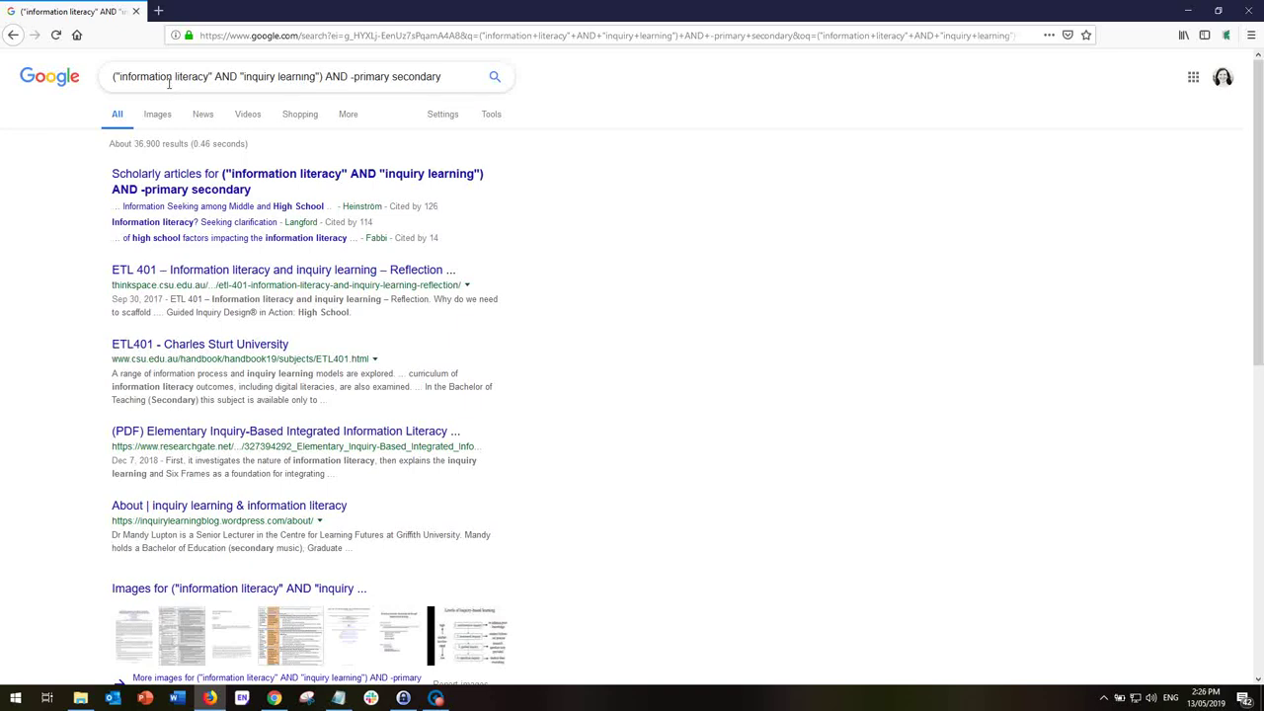
{"action": "scroll", "coordinate": [441, 172], "scroll_direction": "down", "scroll_amount": 4}
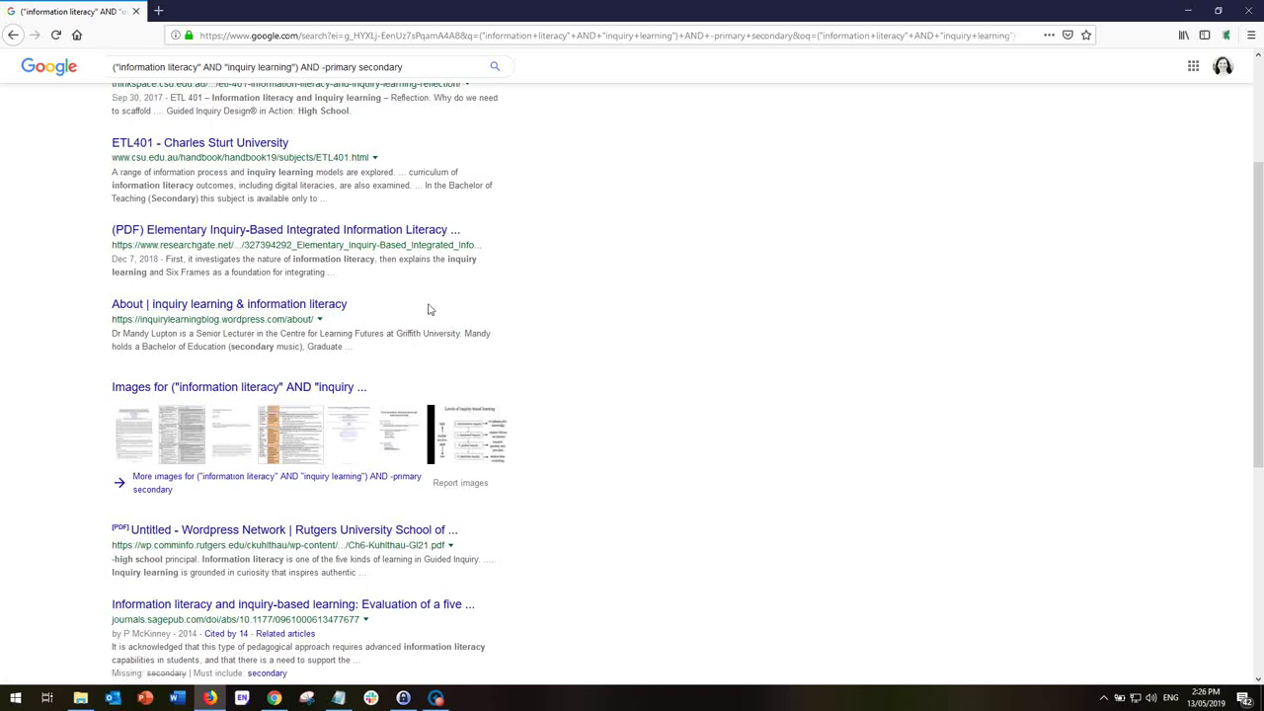
{"action": "scroll", "coordinate": [429, 309], "scroll_direction": "up", "scroll_amount": 4}
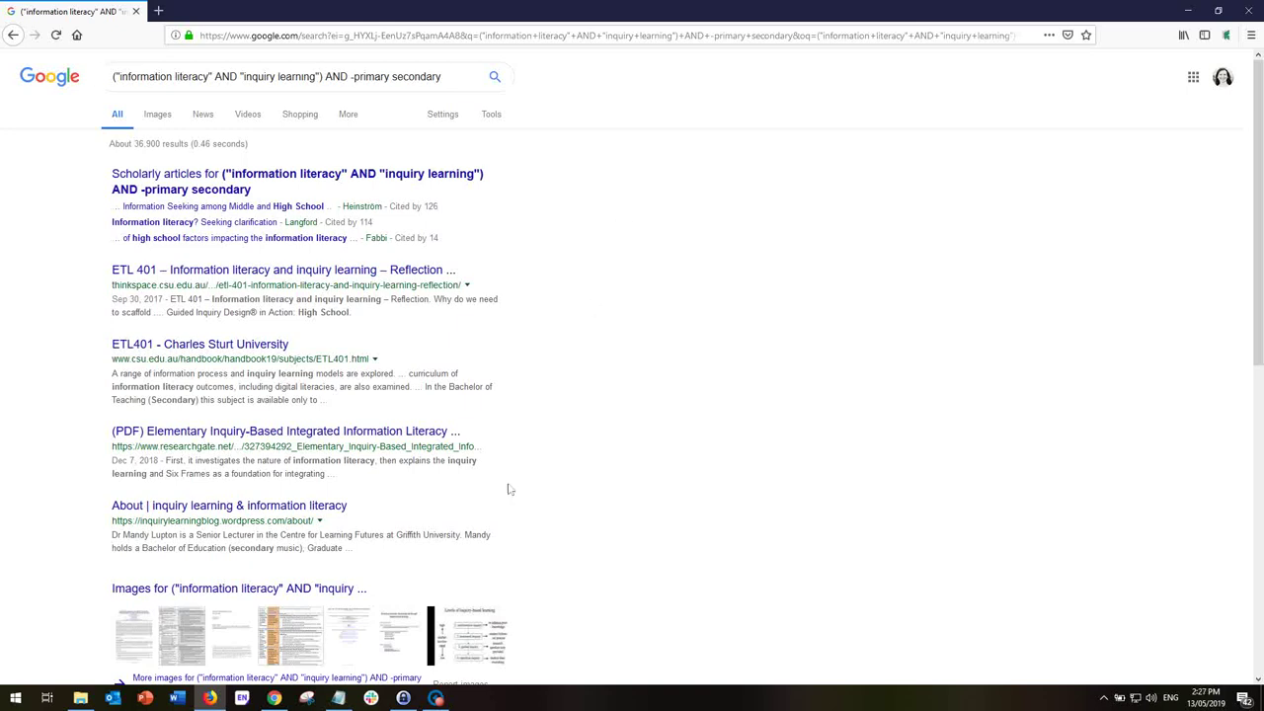
{"action": "left_click", "coordinate": [438, 698]}
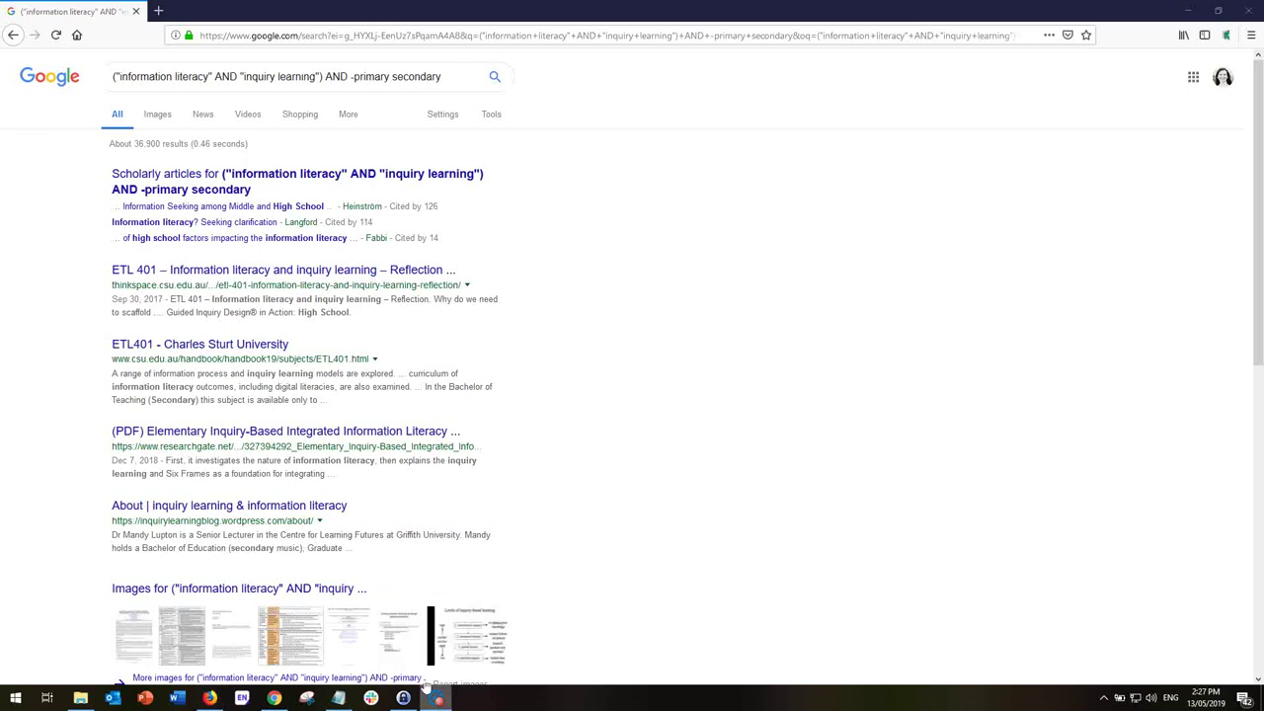